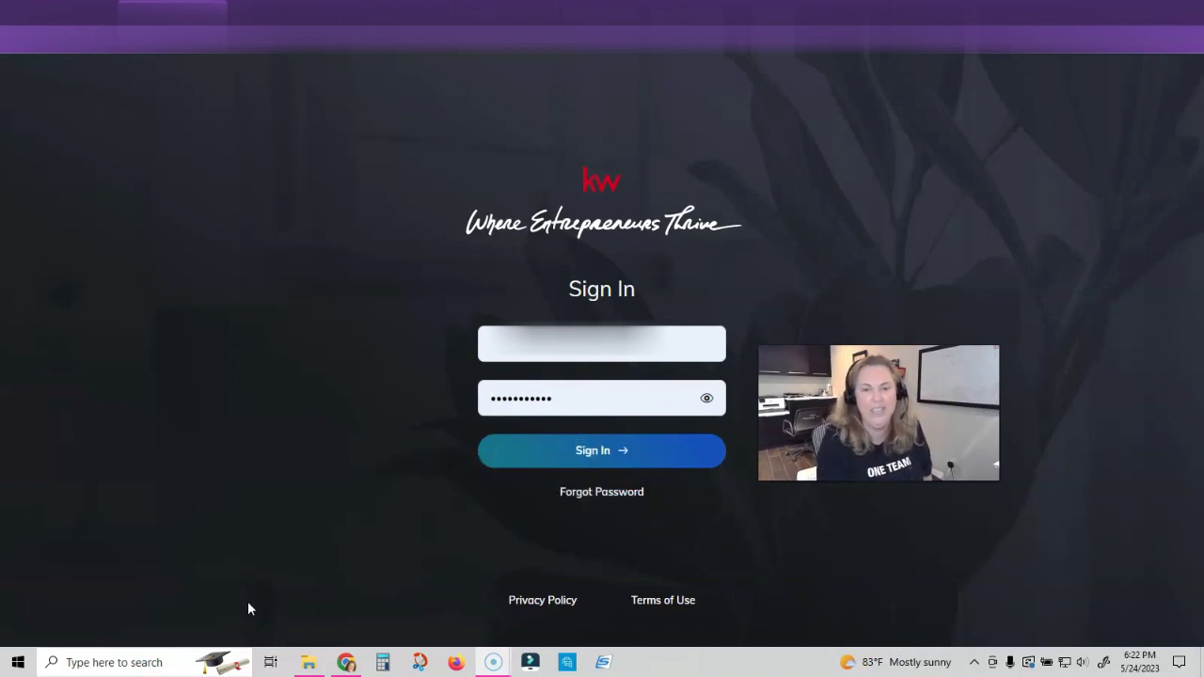
Sign in to the account, open Designs and start a new Print design
click(602, 452)
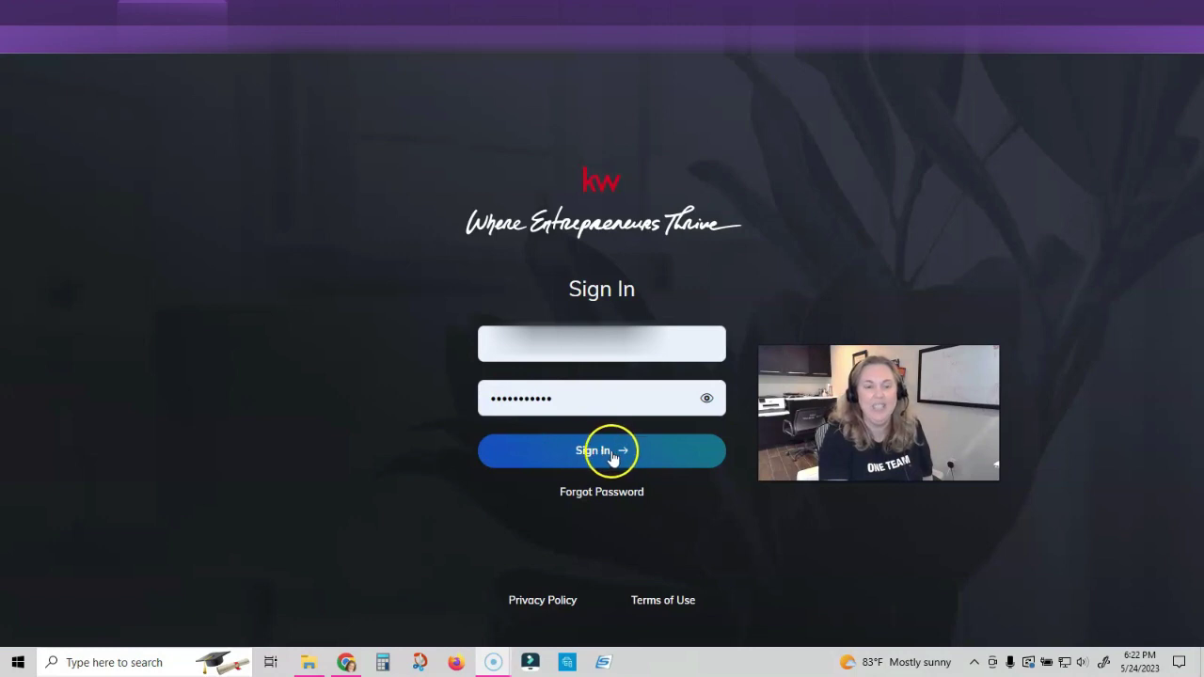
click(611, 458)
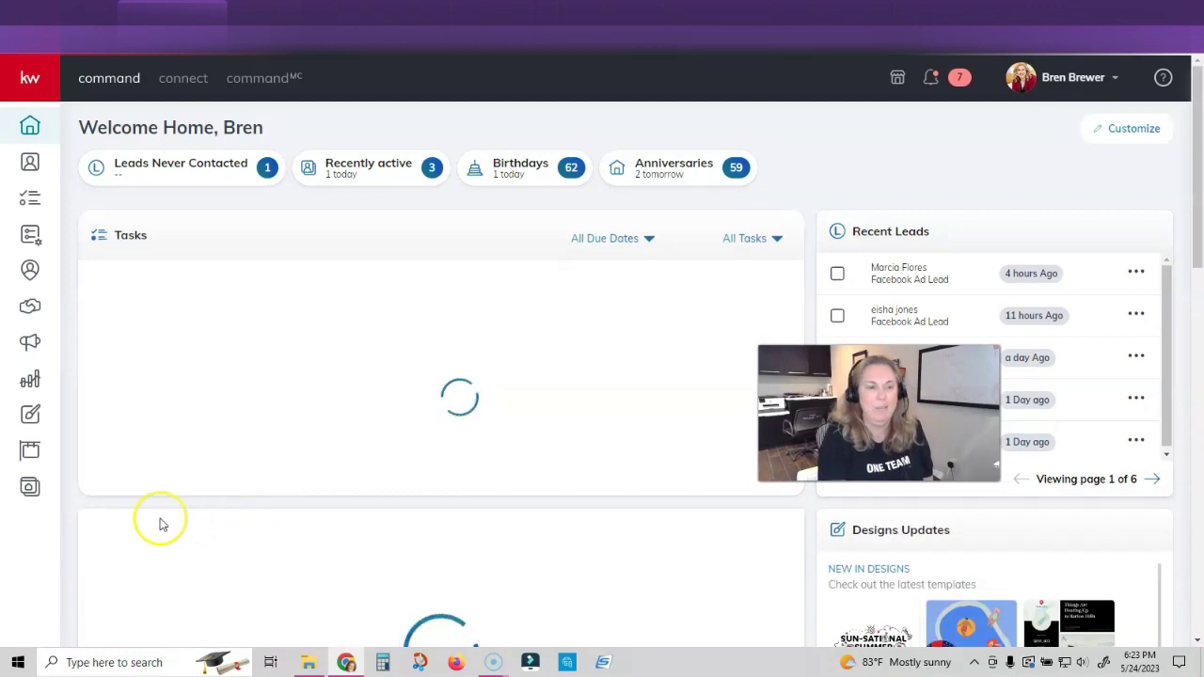
click(30, 417)
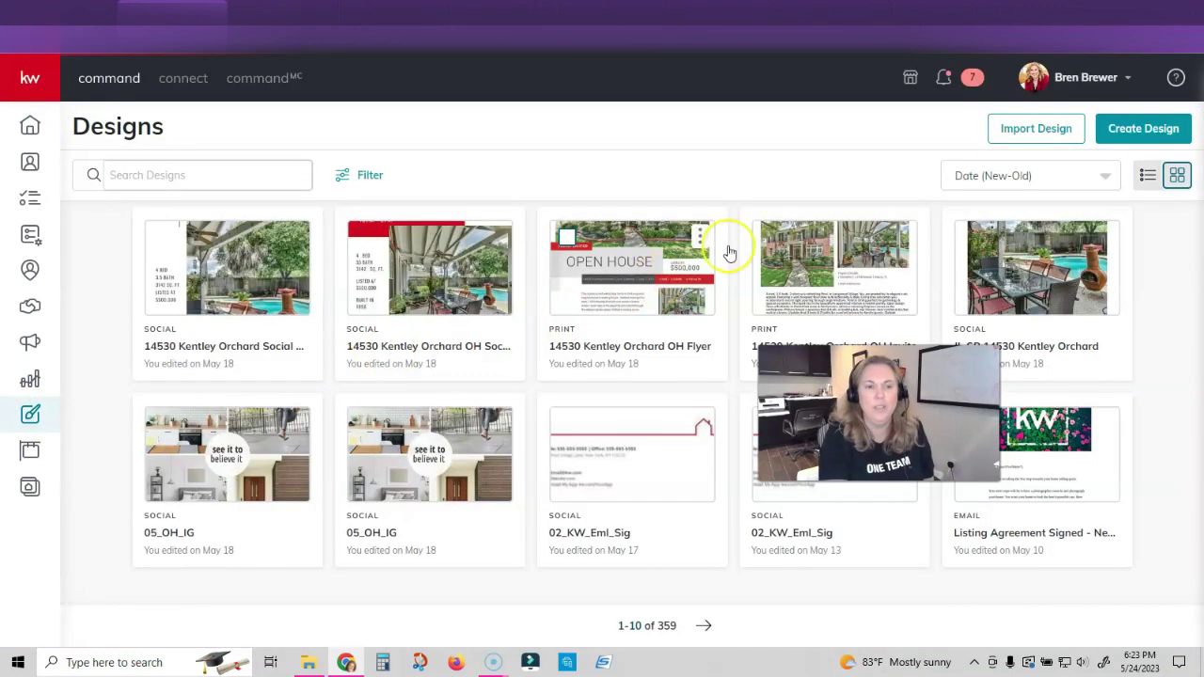
click(1139, 132)
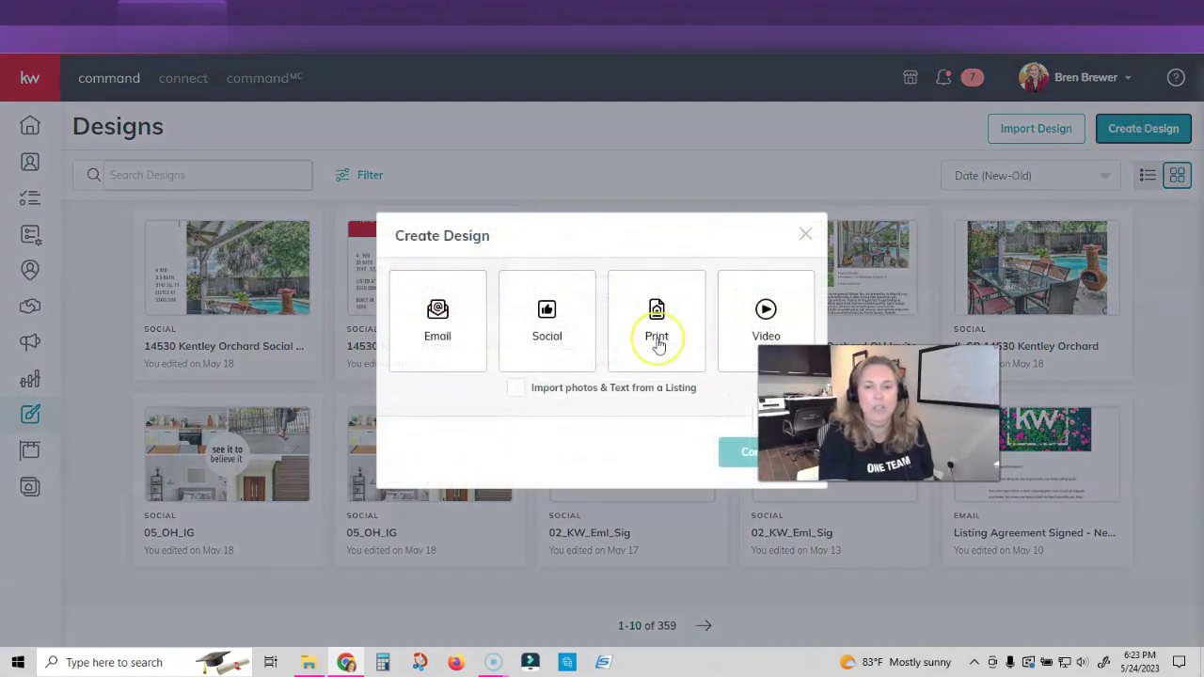
click(656, 340)
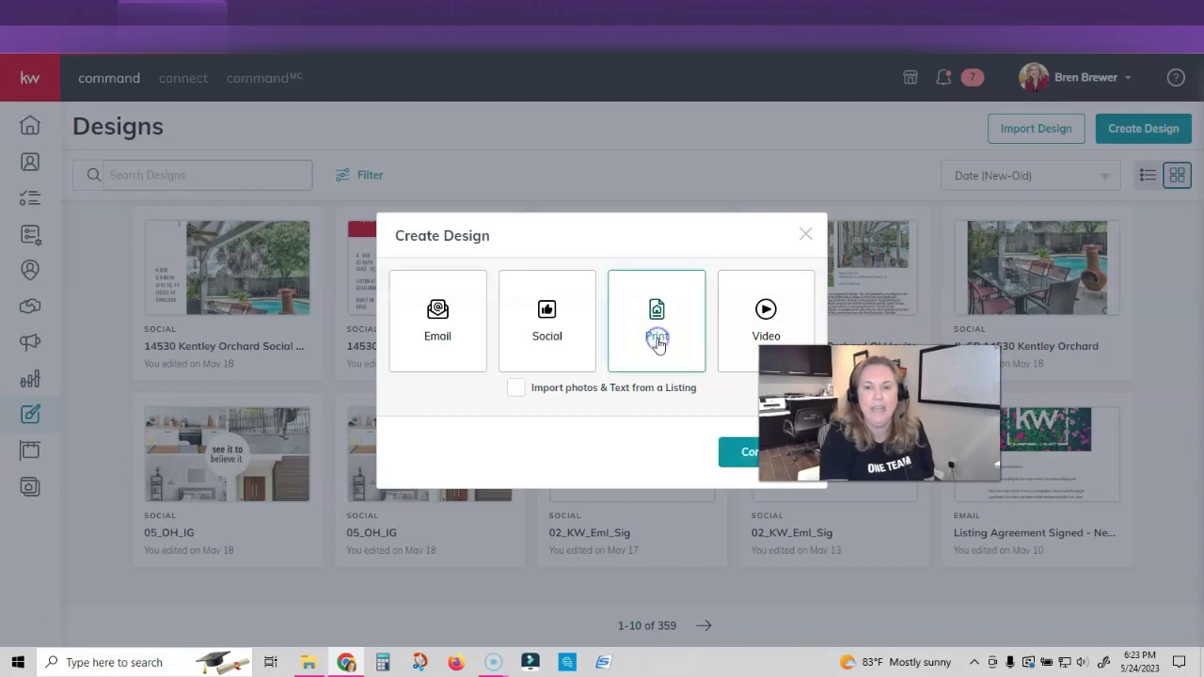
click(760, 459)
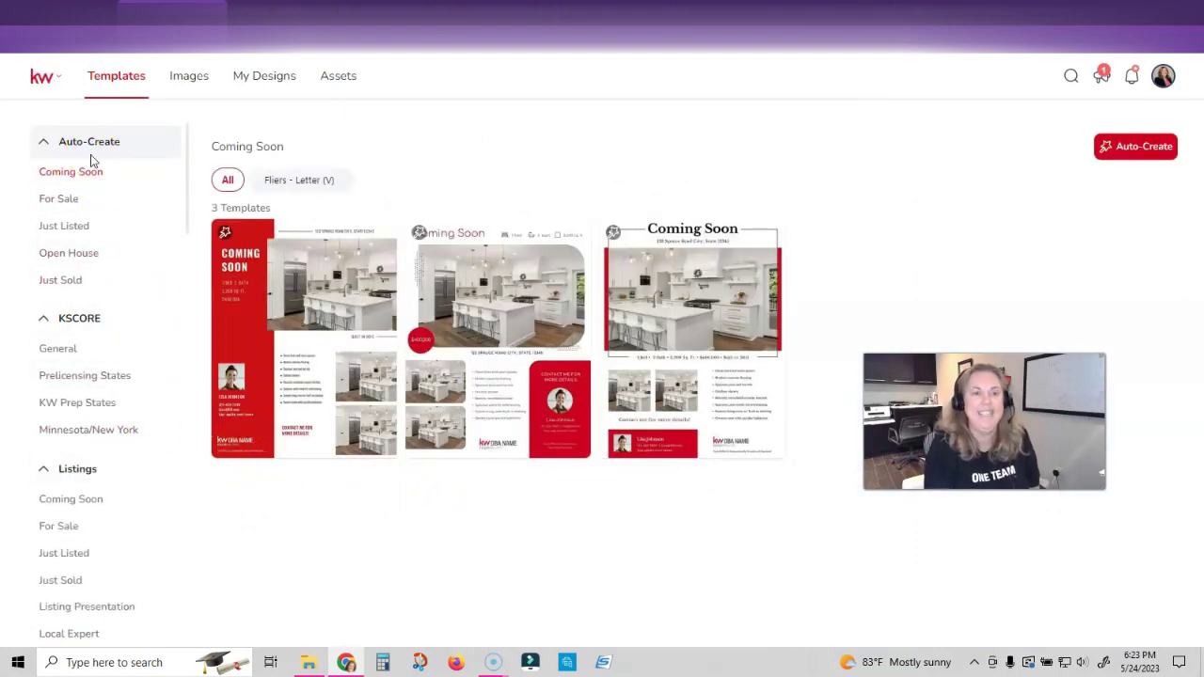
Show the Open House templates and auto-populate the first flyer template
click(57, 261)
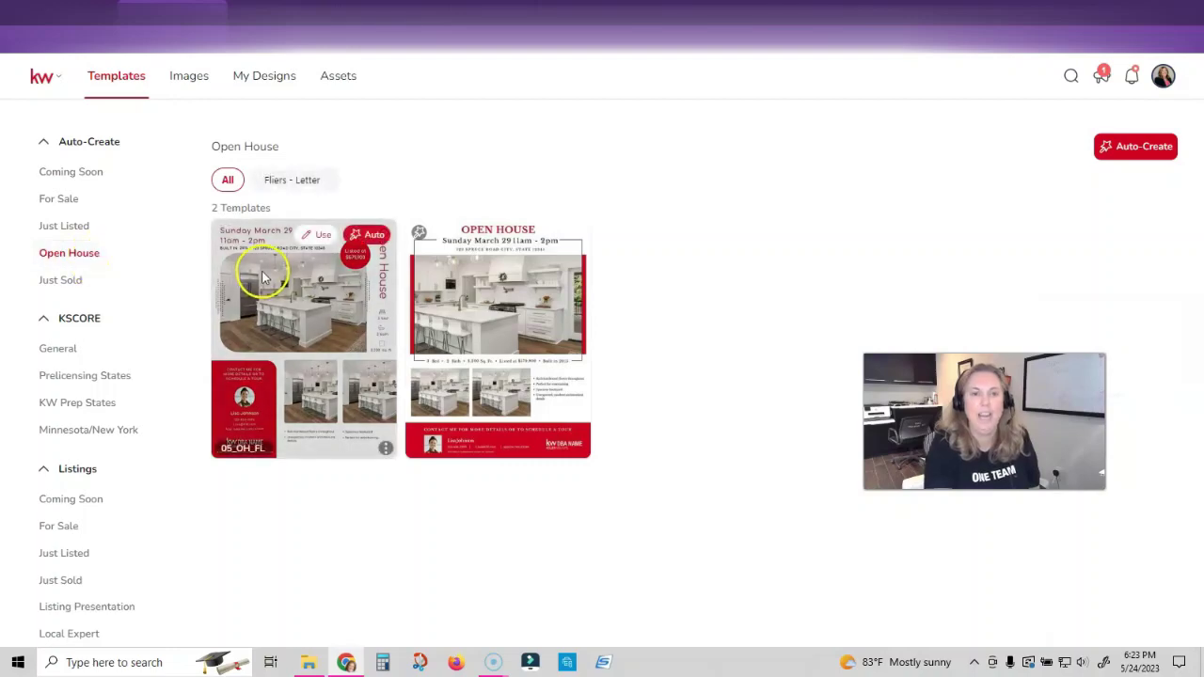
mouse_move(362, 278)
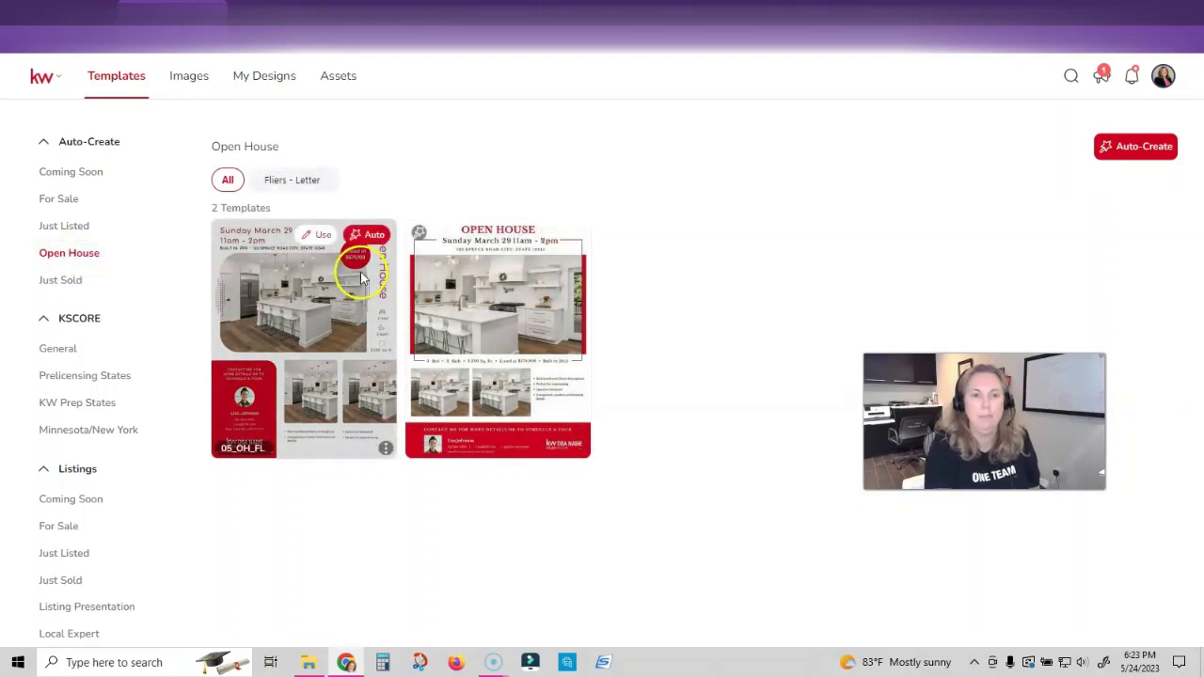
click(376, 236)
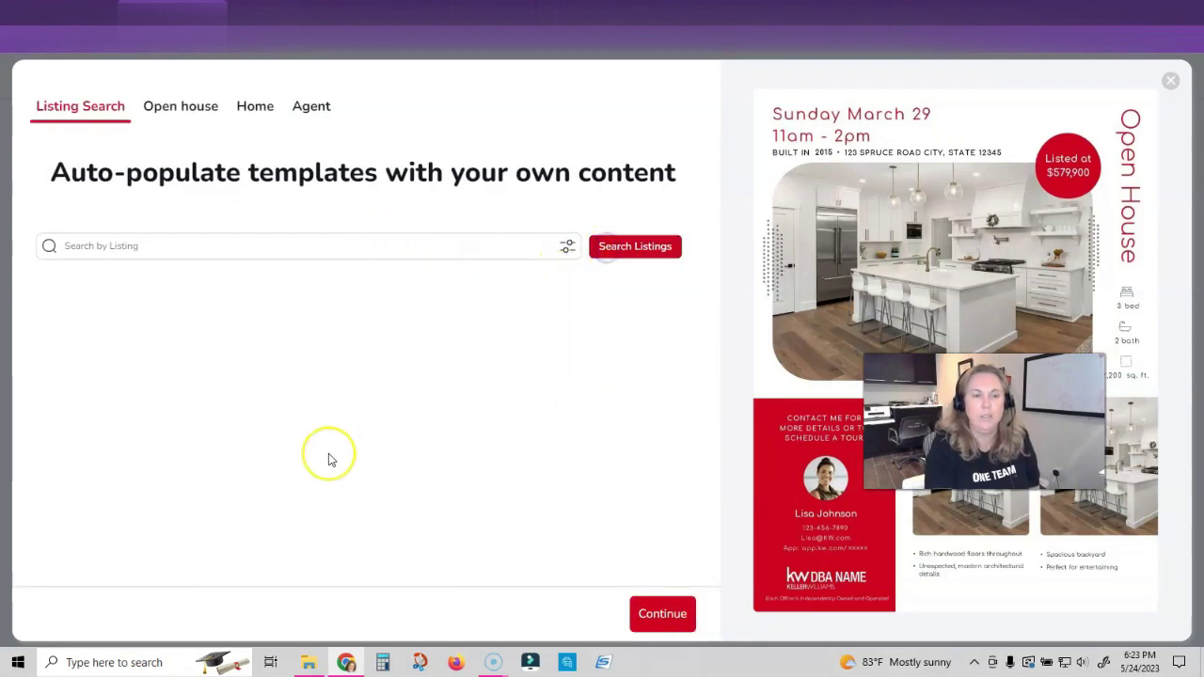
click(569, 248)
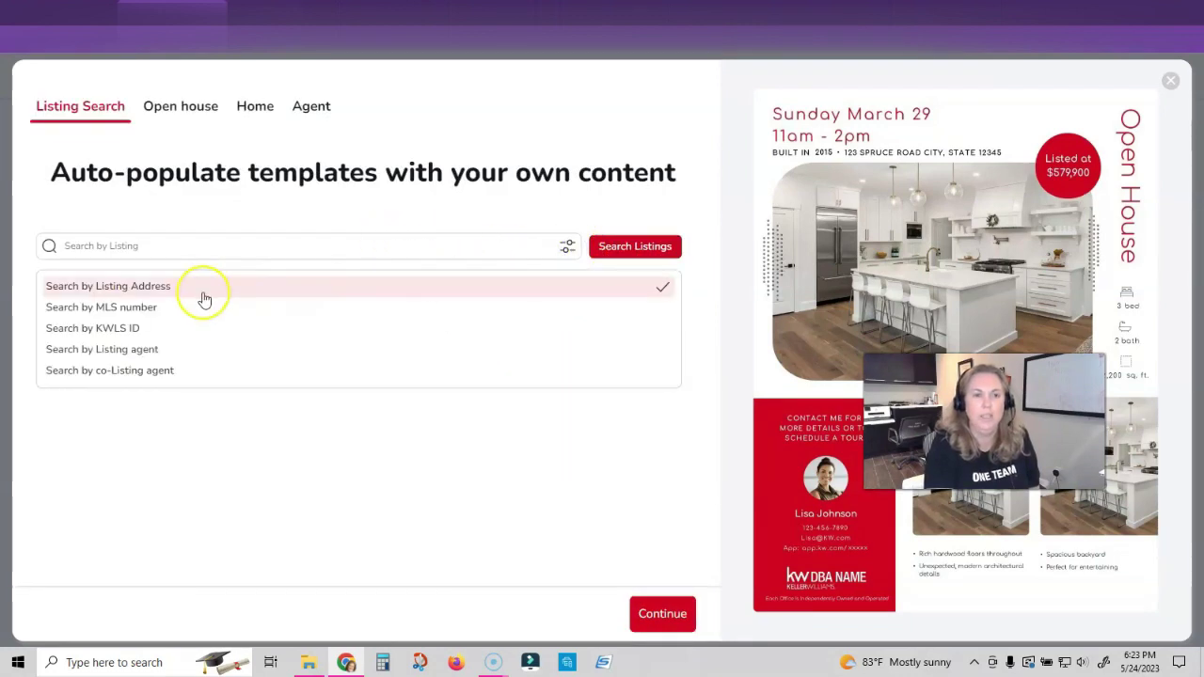
click(205, 286)
click(241, 249)
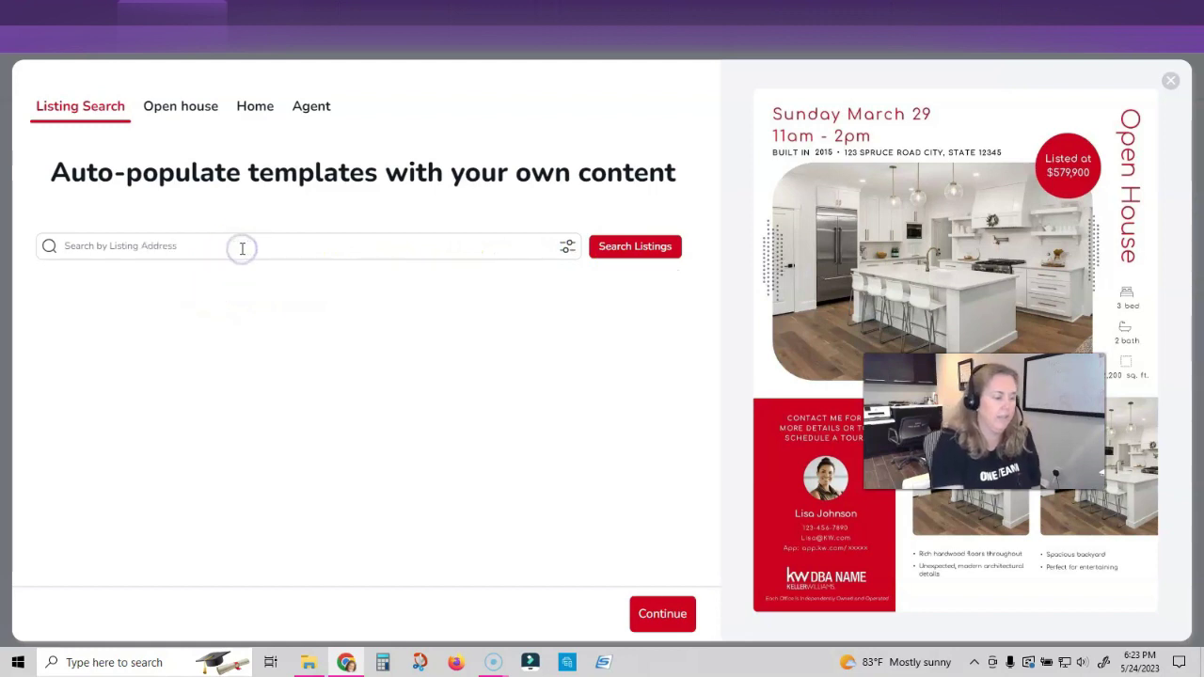
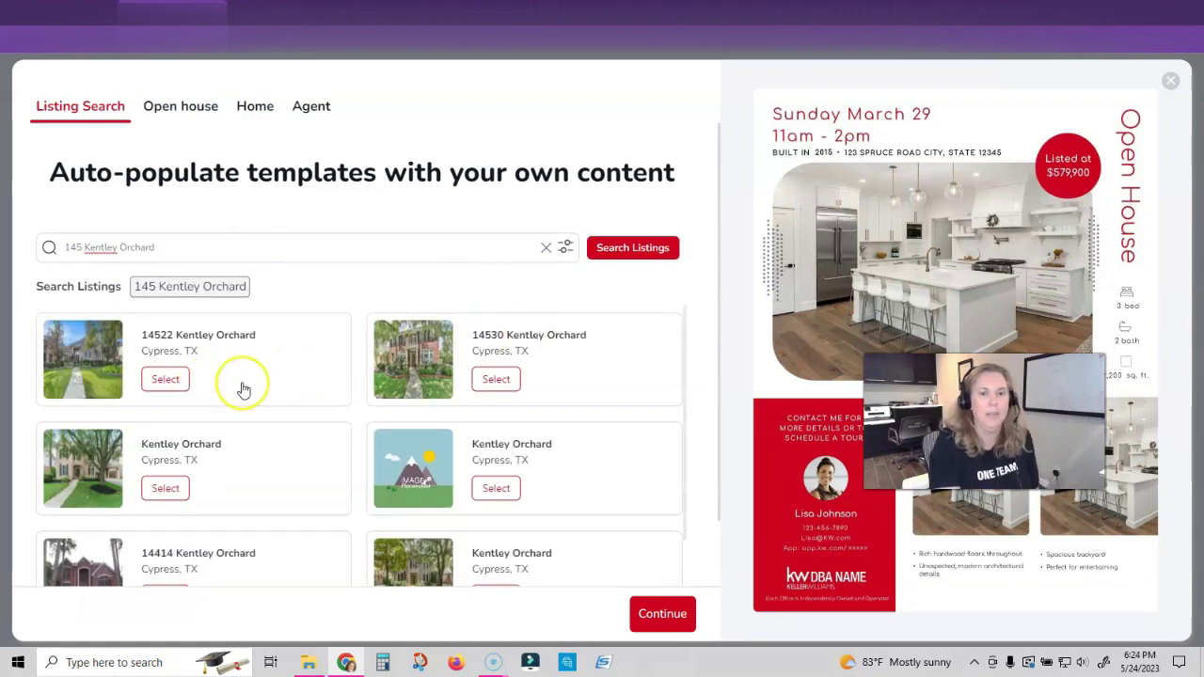
click(497, 380)
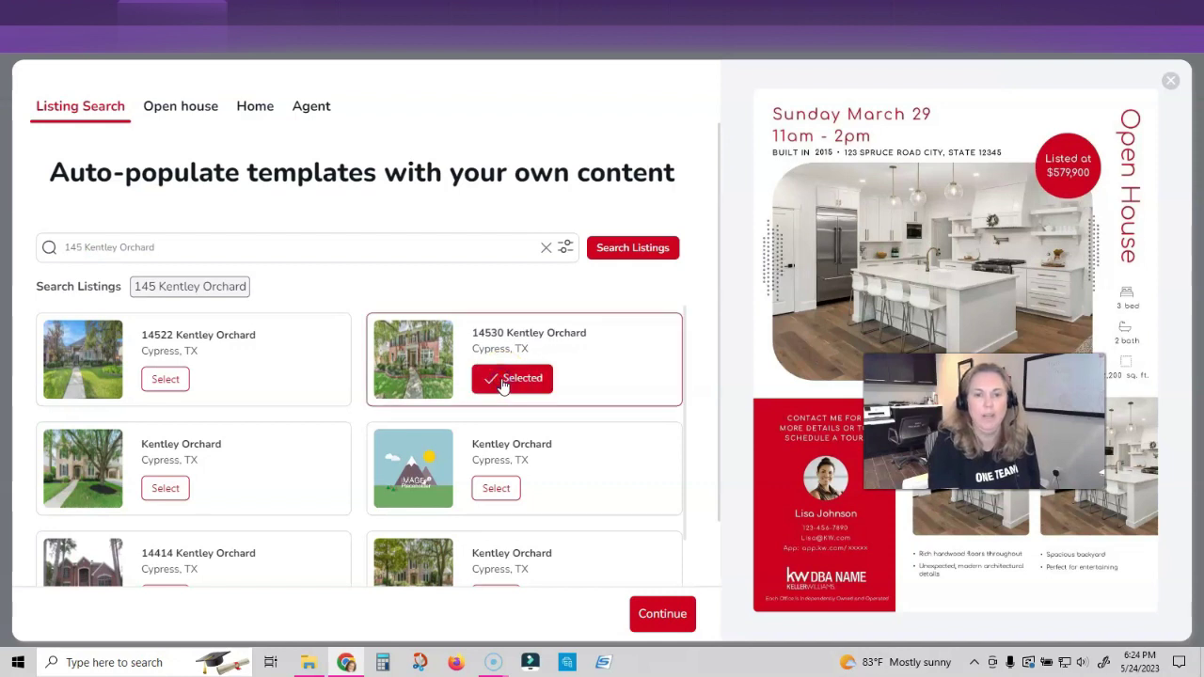
click(654, 616)
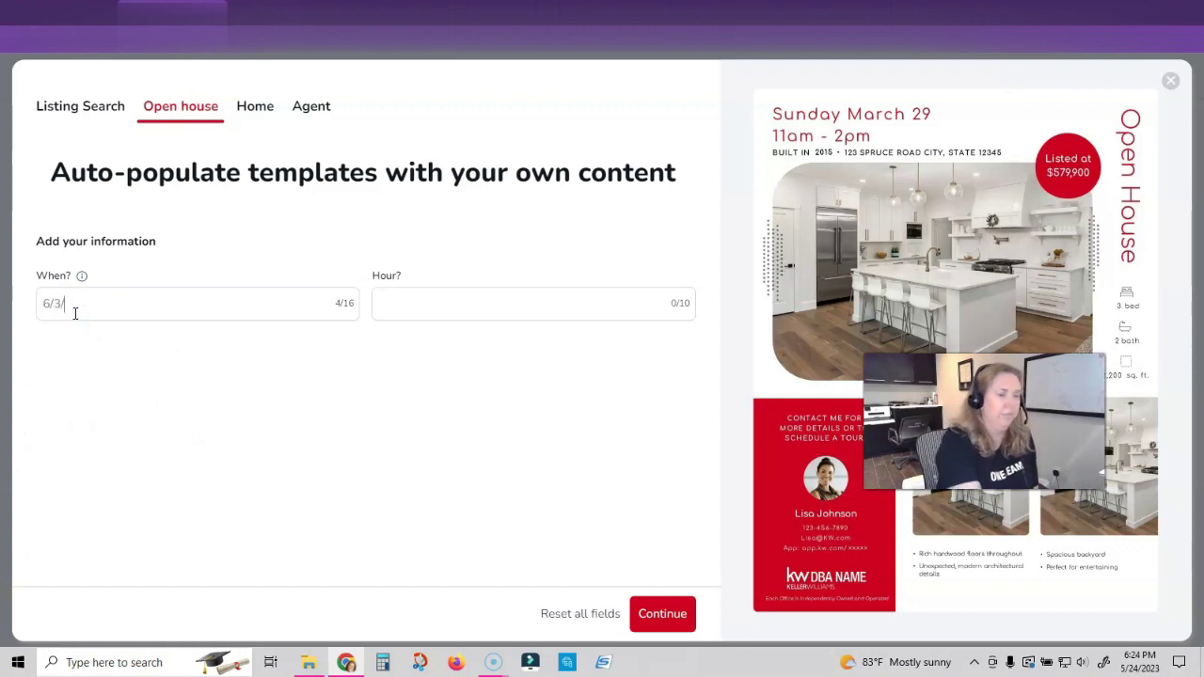
Enter open house date 6/3/2023 and hours 12pm-2pm, then continue to Home
text(6/3/2023)
click(527, 310)
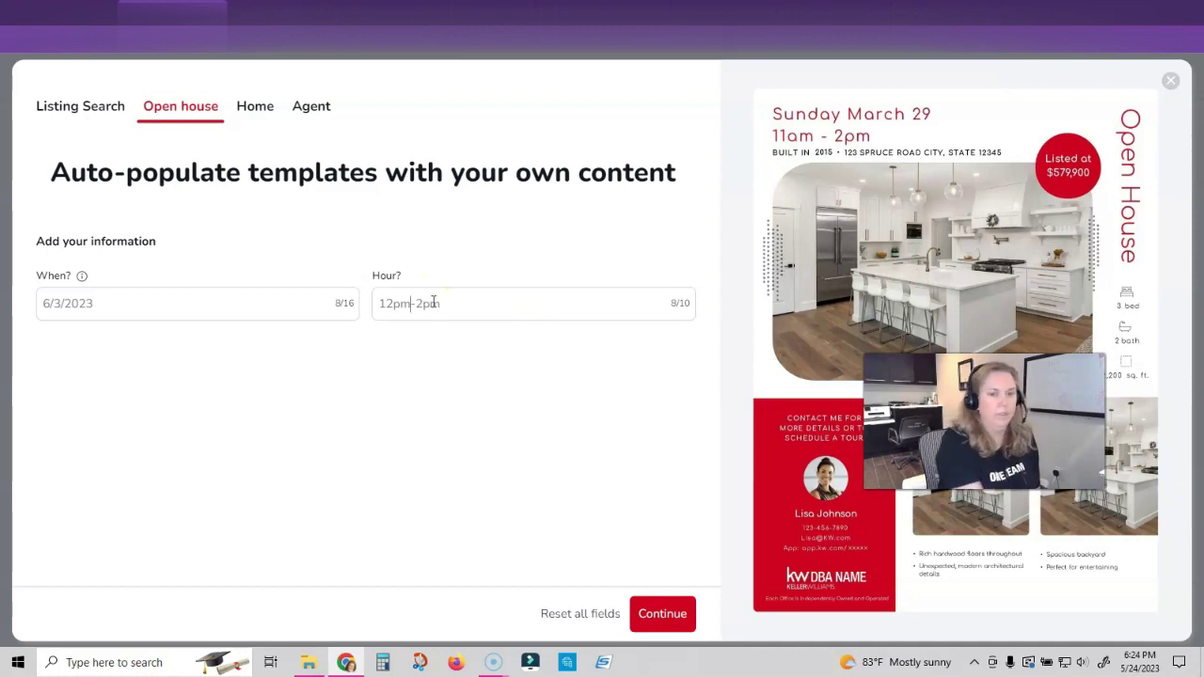
click(663, 616)
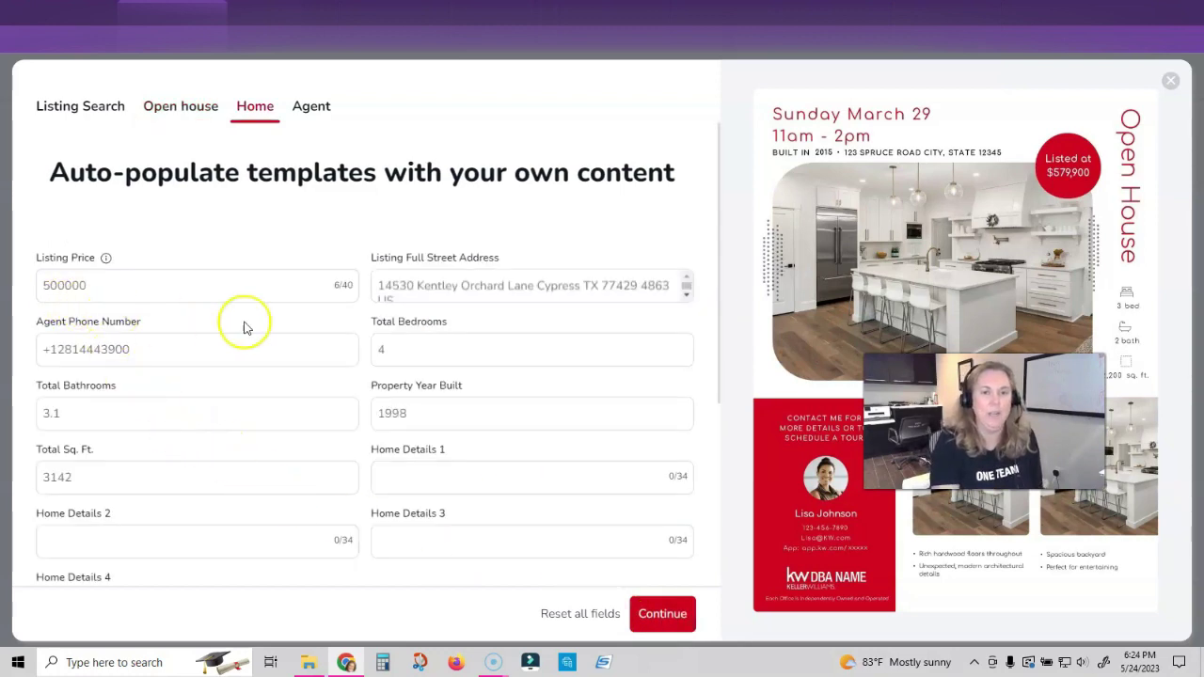
Remove the trailing US from the street address and retype the agent phone number
click(416, 299)
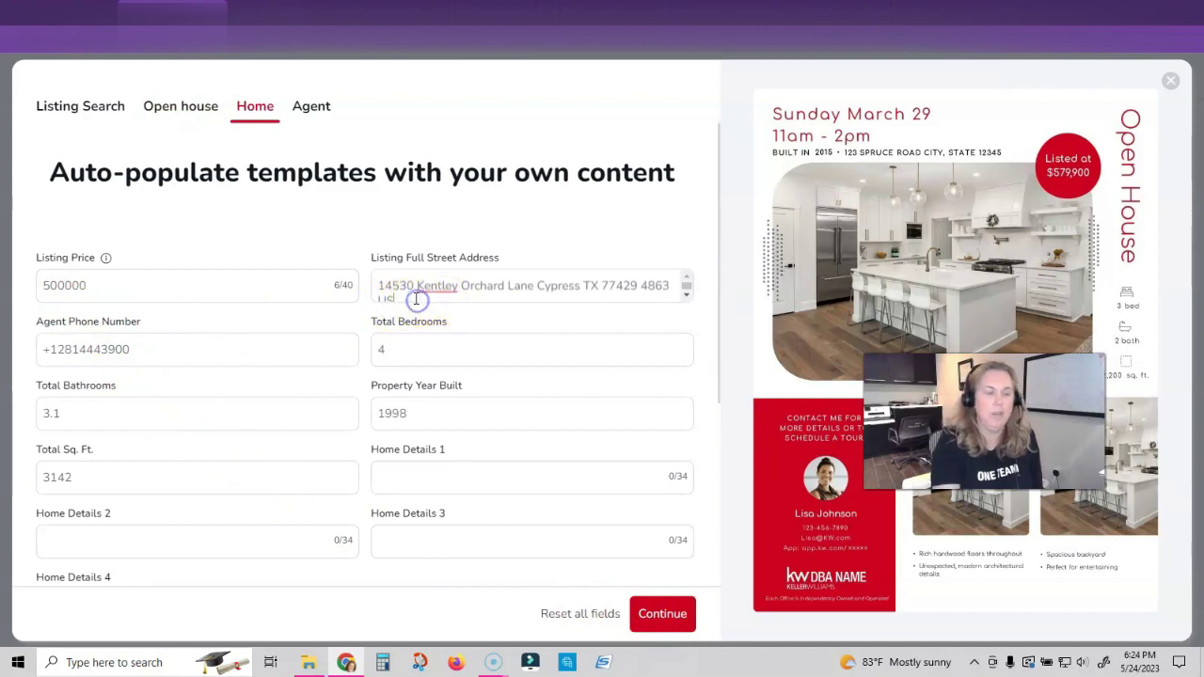
key(BackSpace)
key(BackSpace)
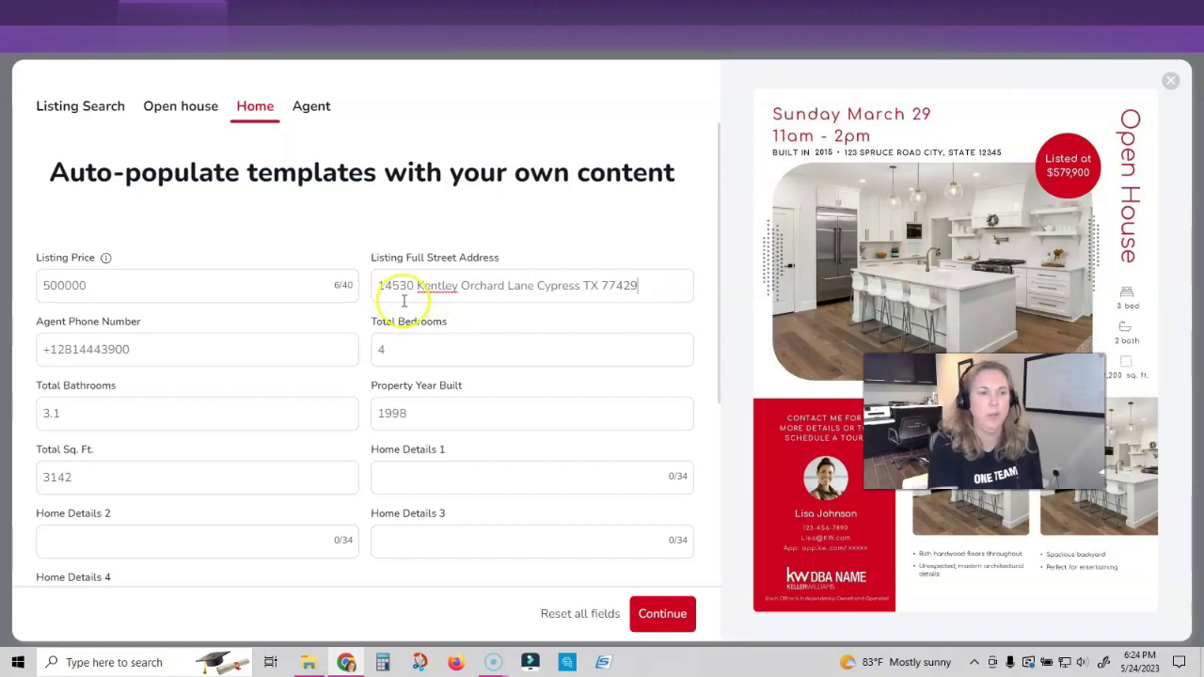
drag(153, 352, 103, 356)
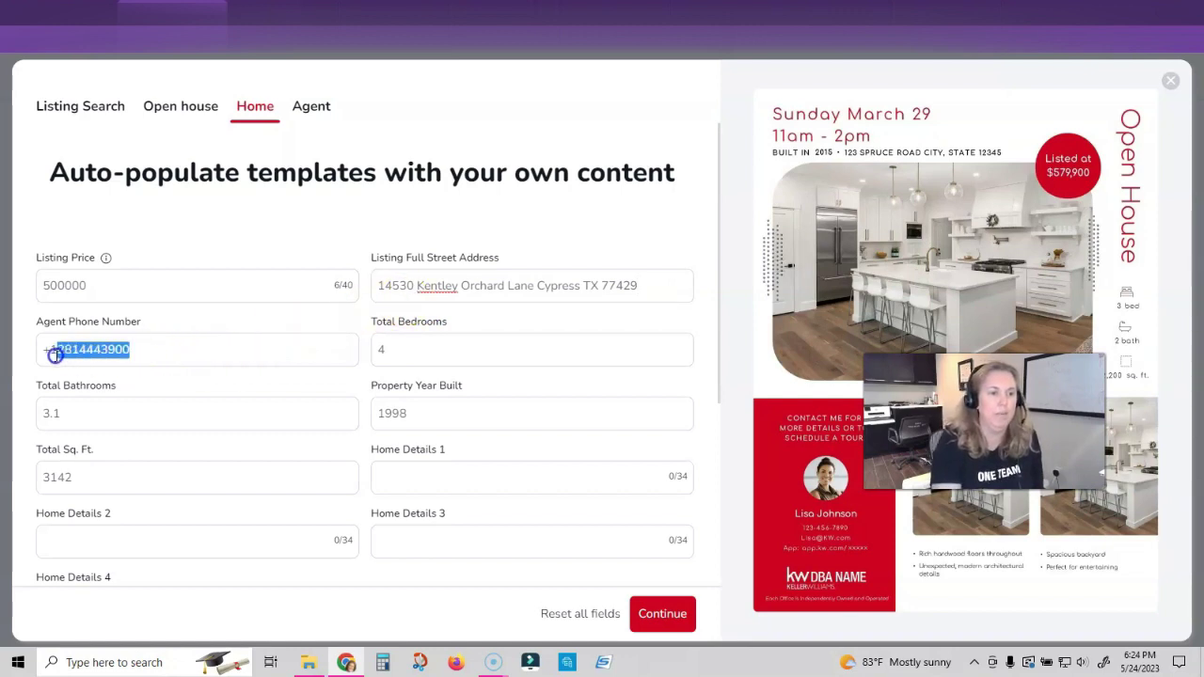
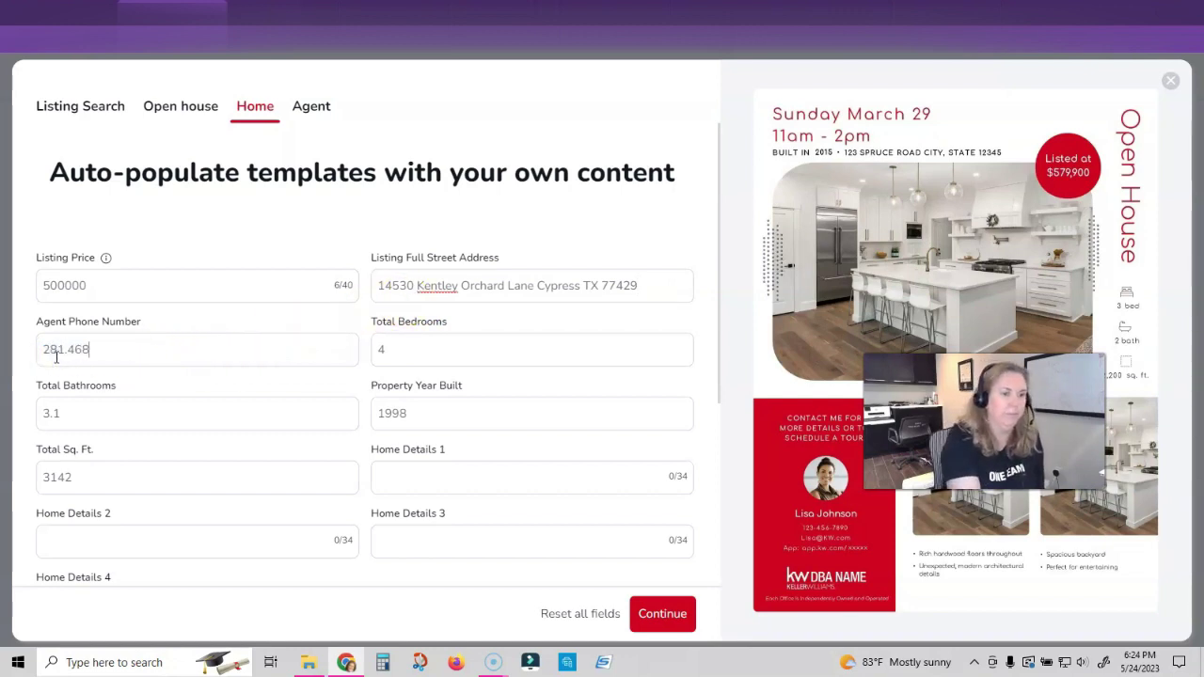
Change Total Bathrooms to 3.5
click(69, 411)
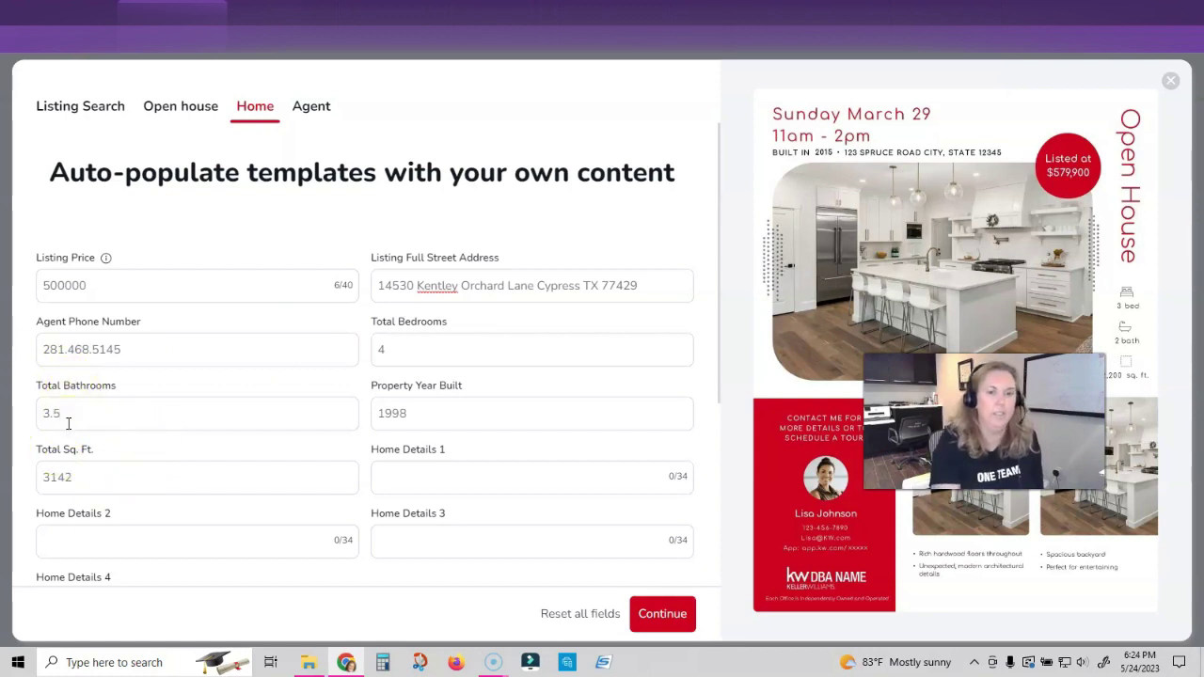
scroll(256, 425, down, 1)
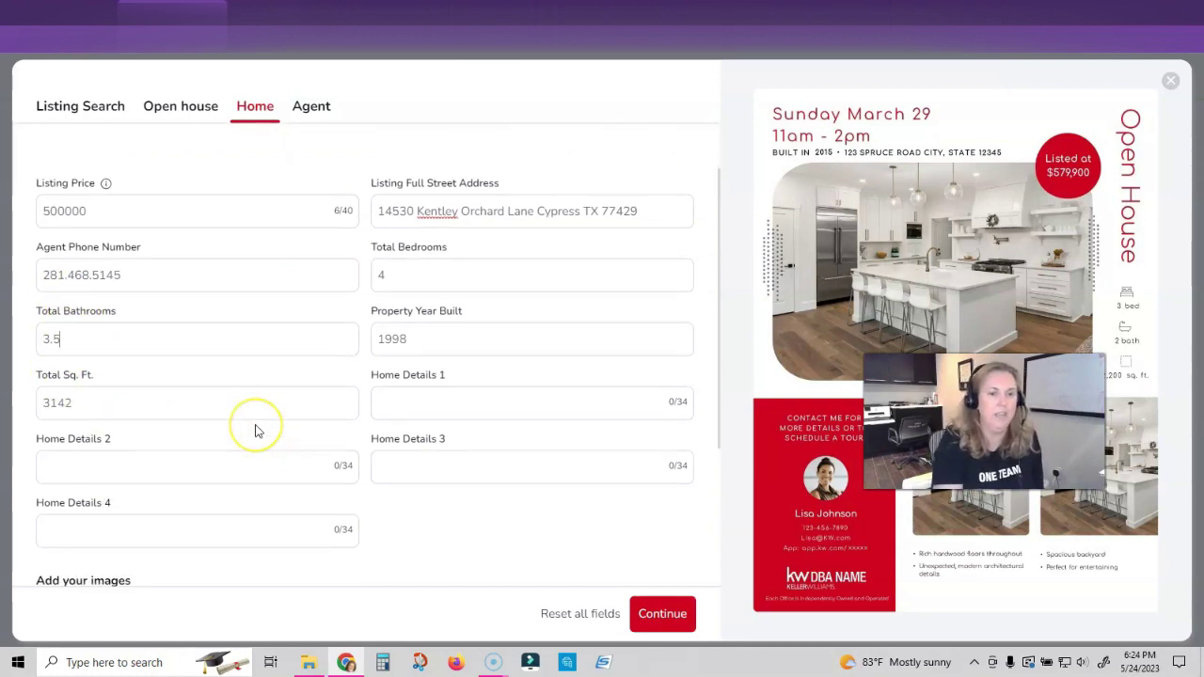
scroll(256, 431, down, 1)
scroll(256, 431, down, 2)
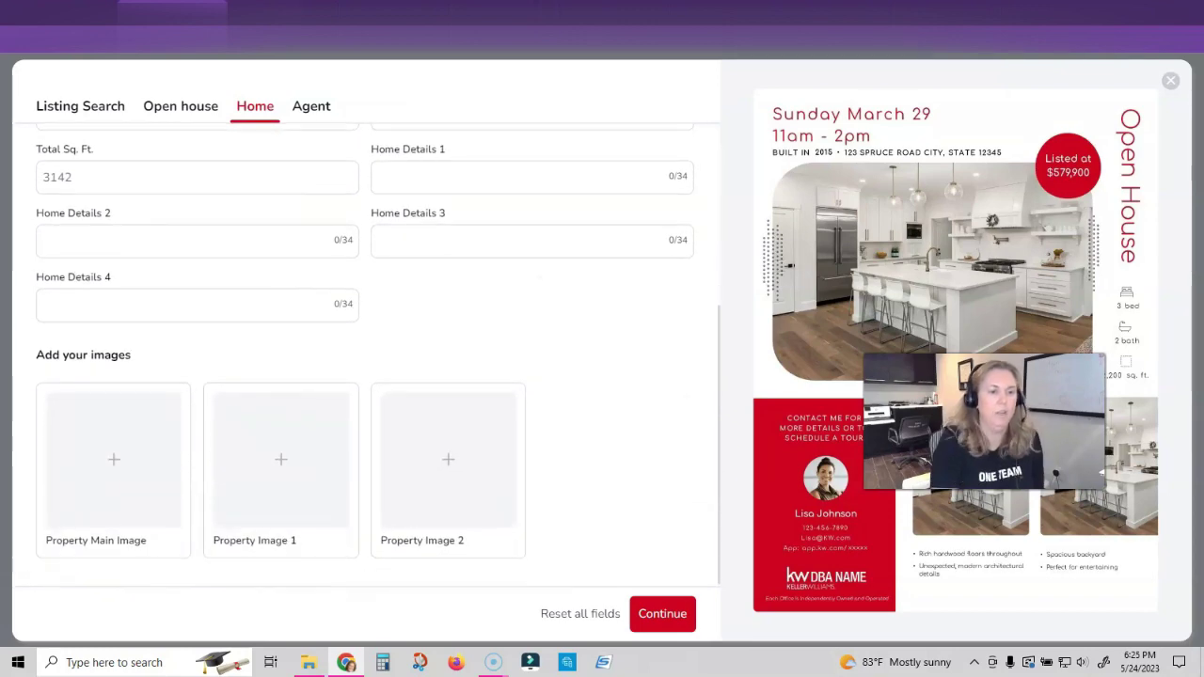
Set the main property photo and use the back-patio photo as Property Image 1
click(114, 465)
click(283, 207)
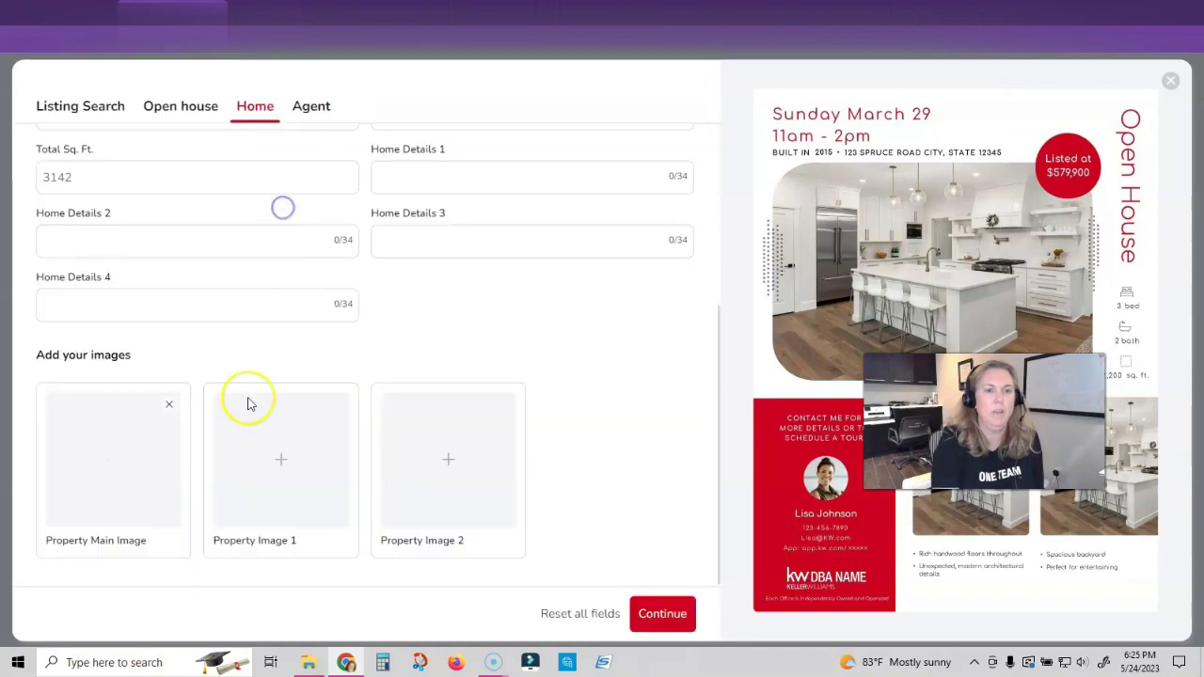
click(263, 480)
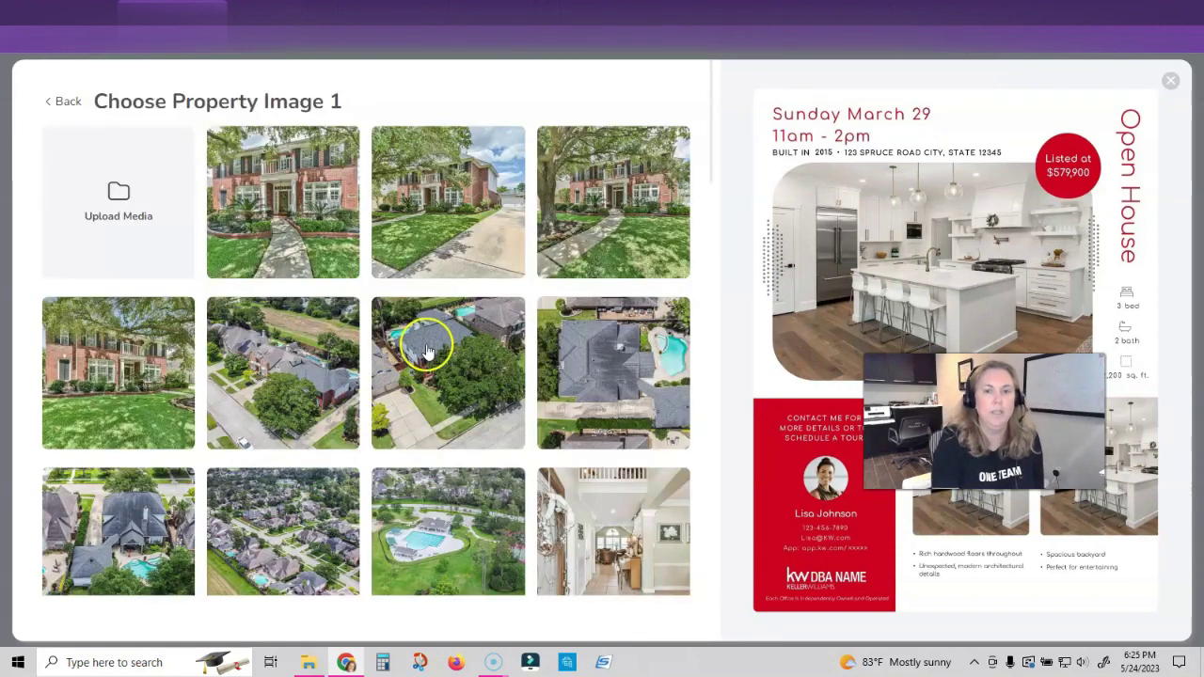
scroll(236, 341, down, 3)
scroll(353, 362, down, 1)
click(602, 348)
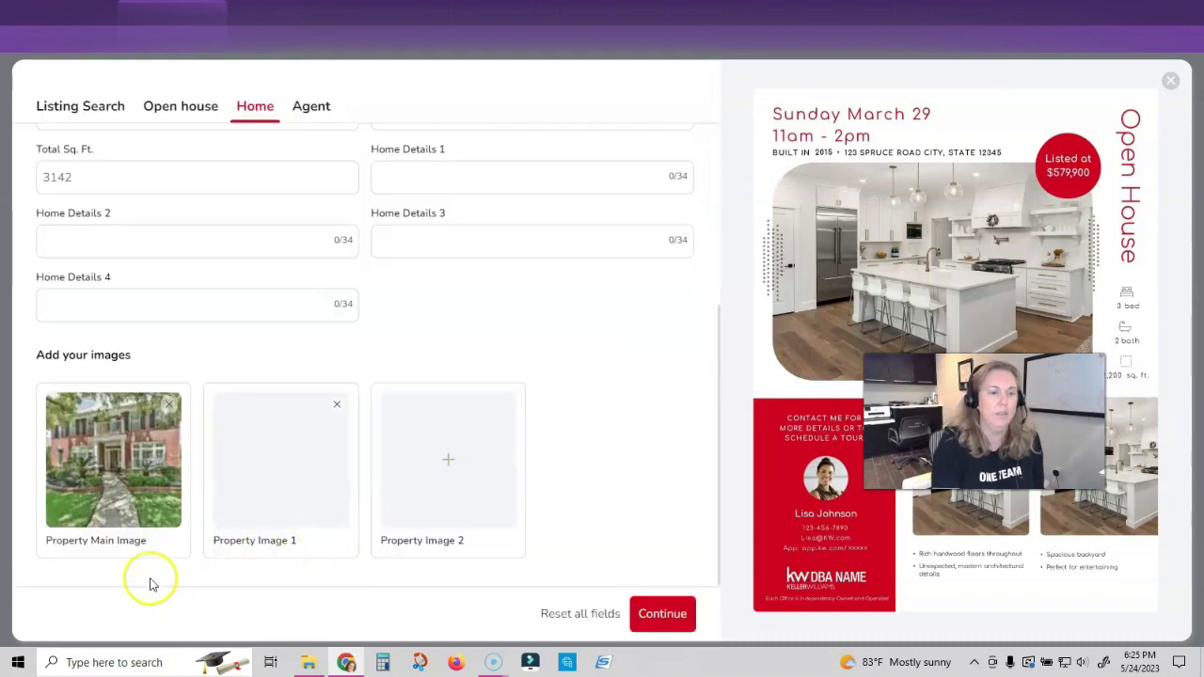
Choose another listing photo for Property Image 2 and continue to Agent details
click(395, 475)
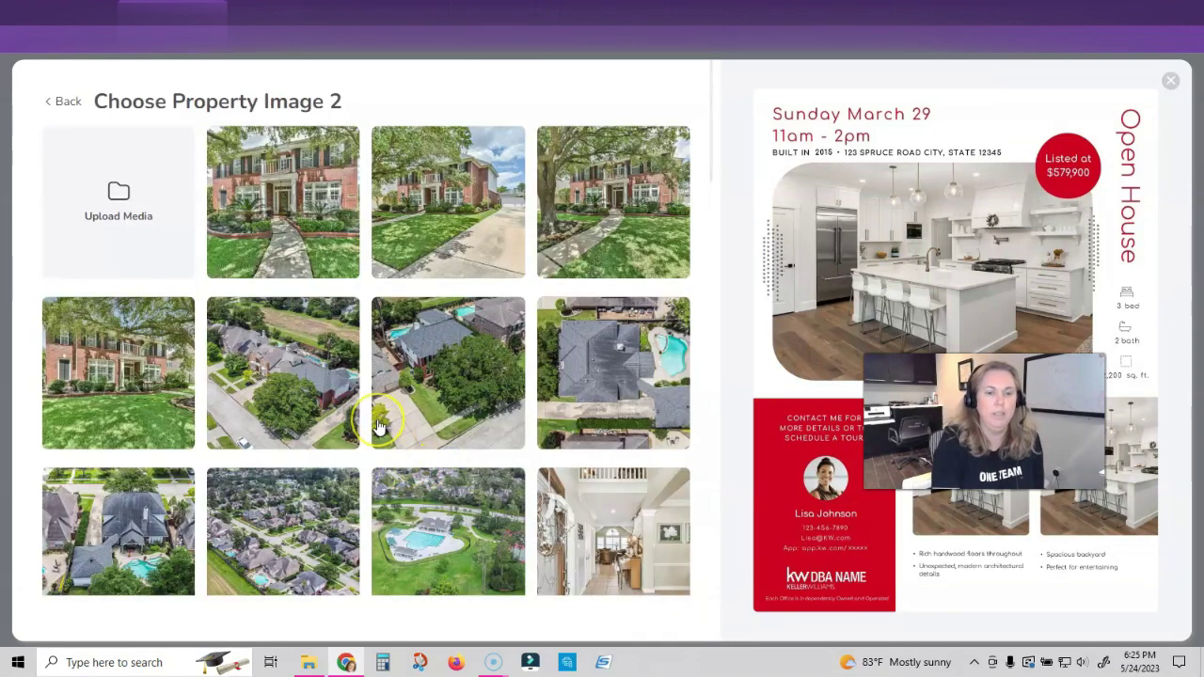
scroll(377, 426, down, 4)
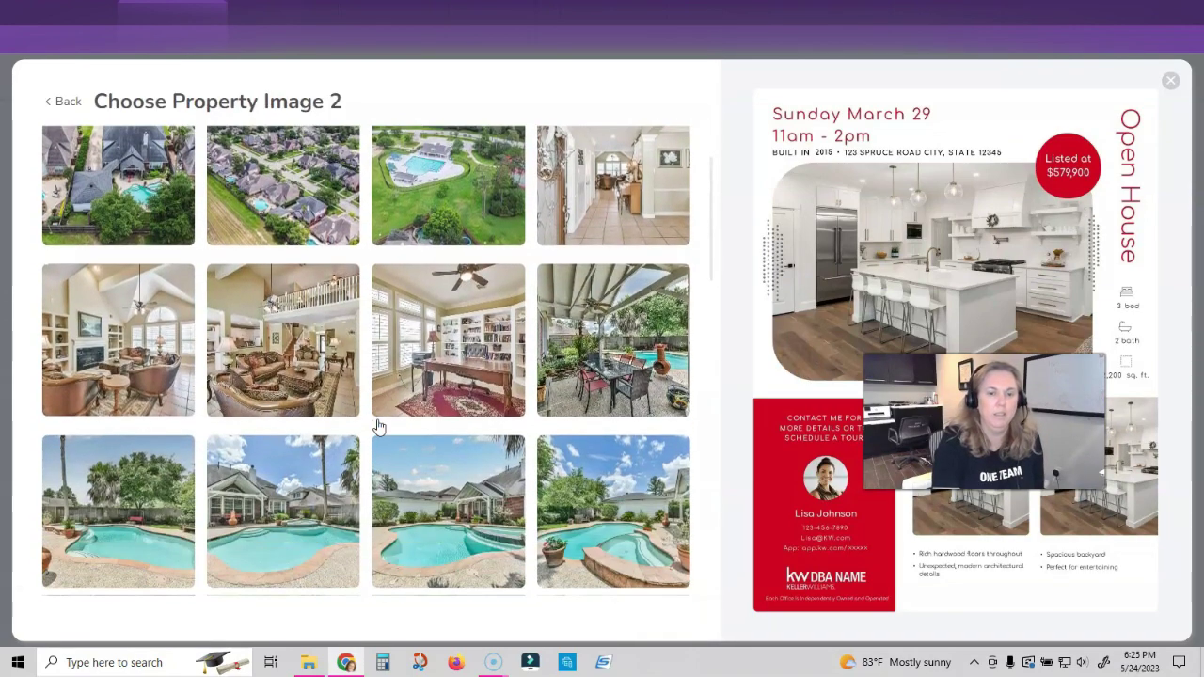
scroll(377, 426, down, 1)
scroll(377, 426, up, 2)
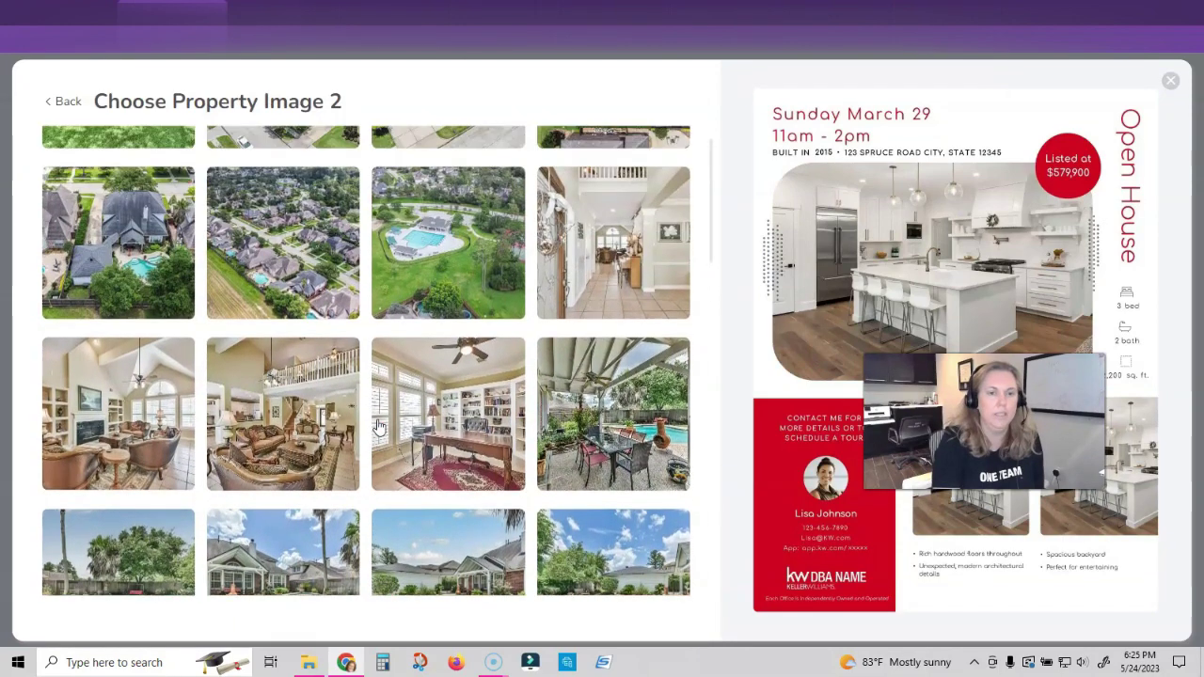
click(661, 230)
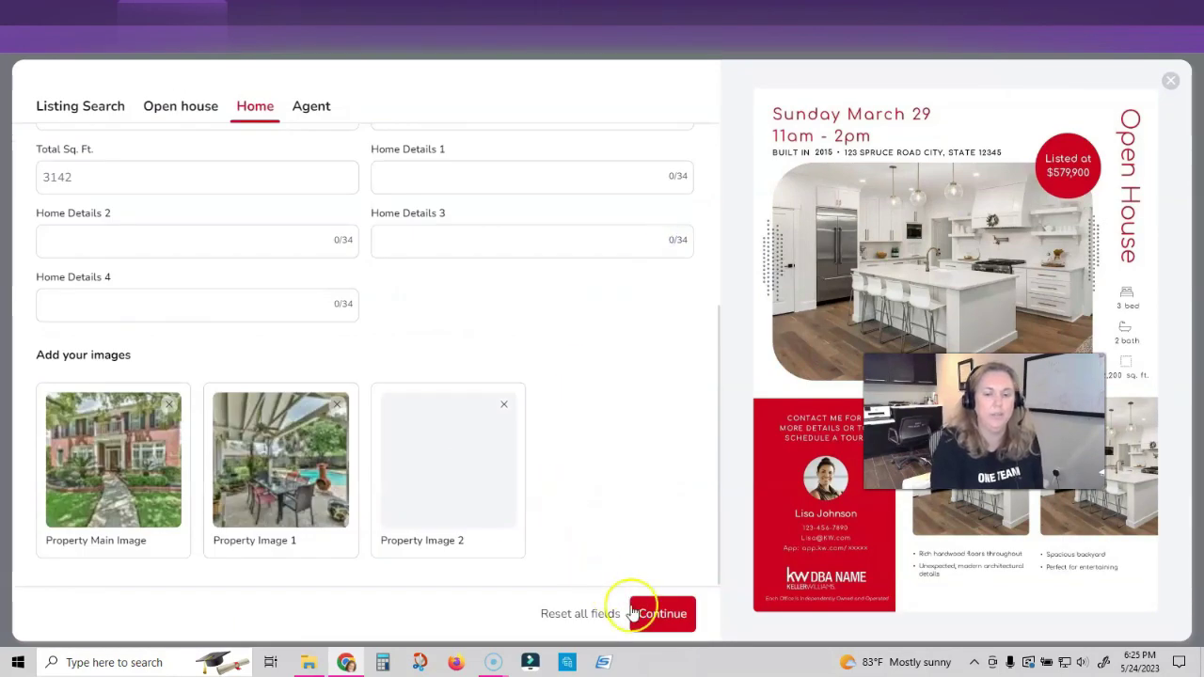
click(662, 614)
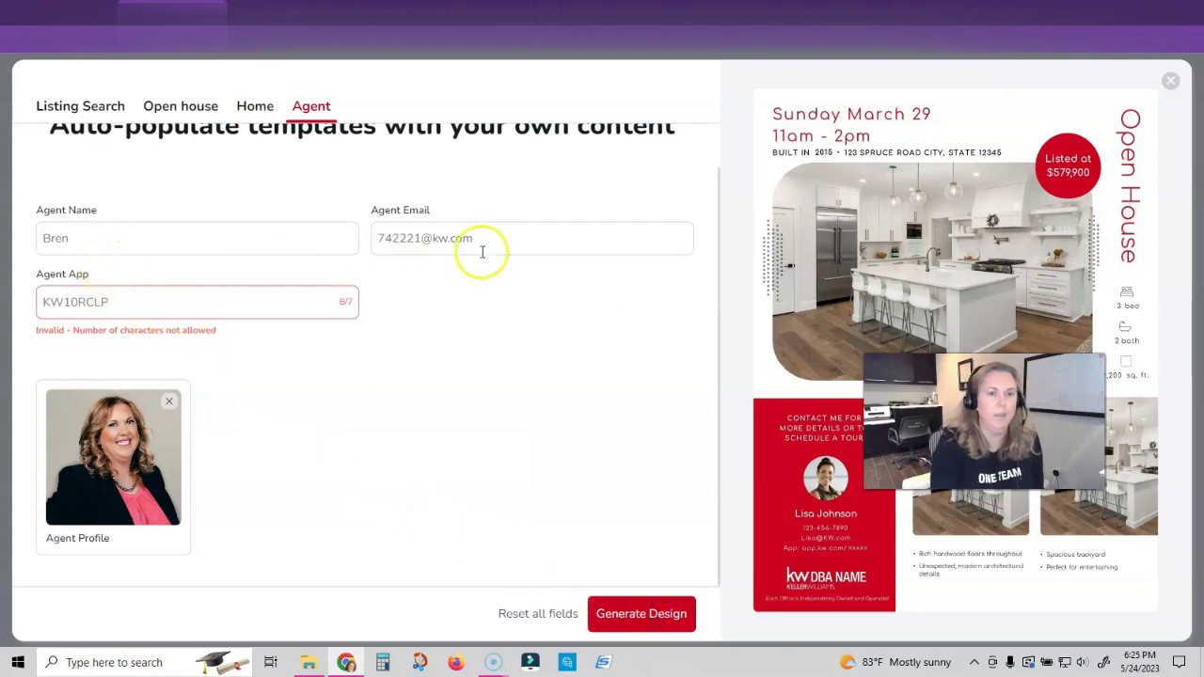
Correct the agent's e-mail prefix and generate the Open House flyer
double_click(415, 237)
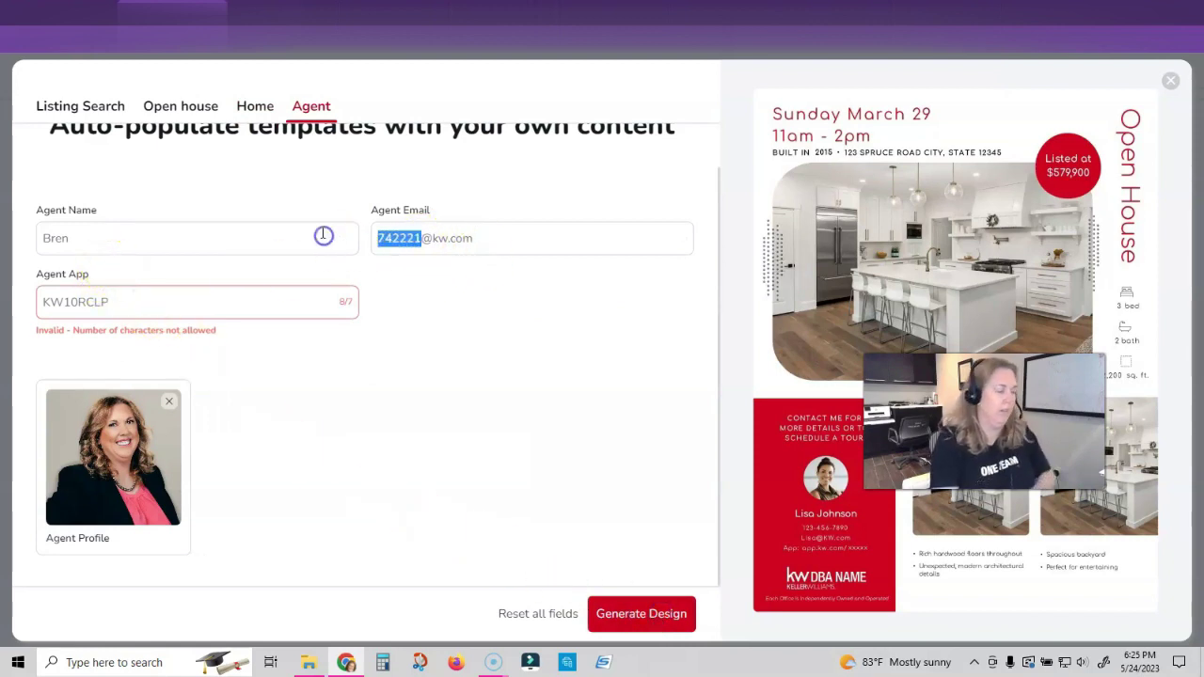
text(brenb)
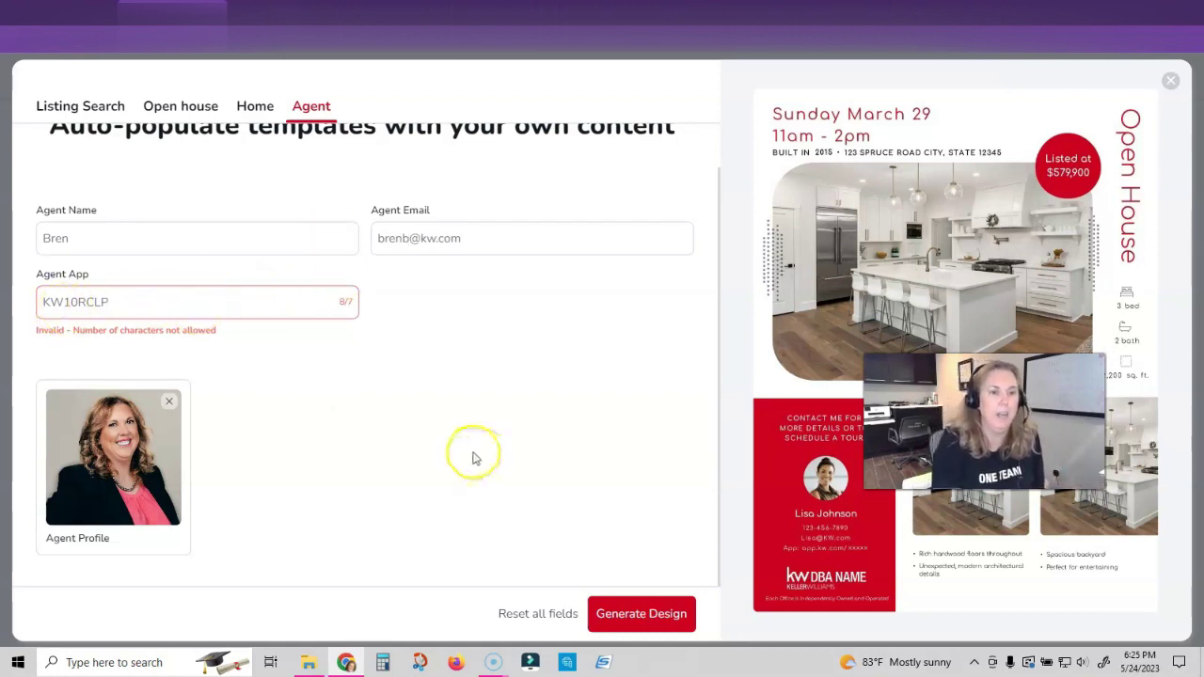
click(632, 611)
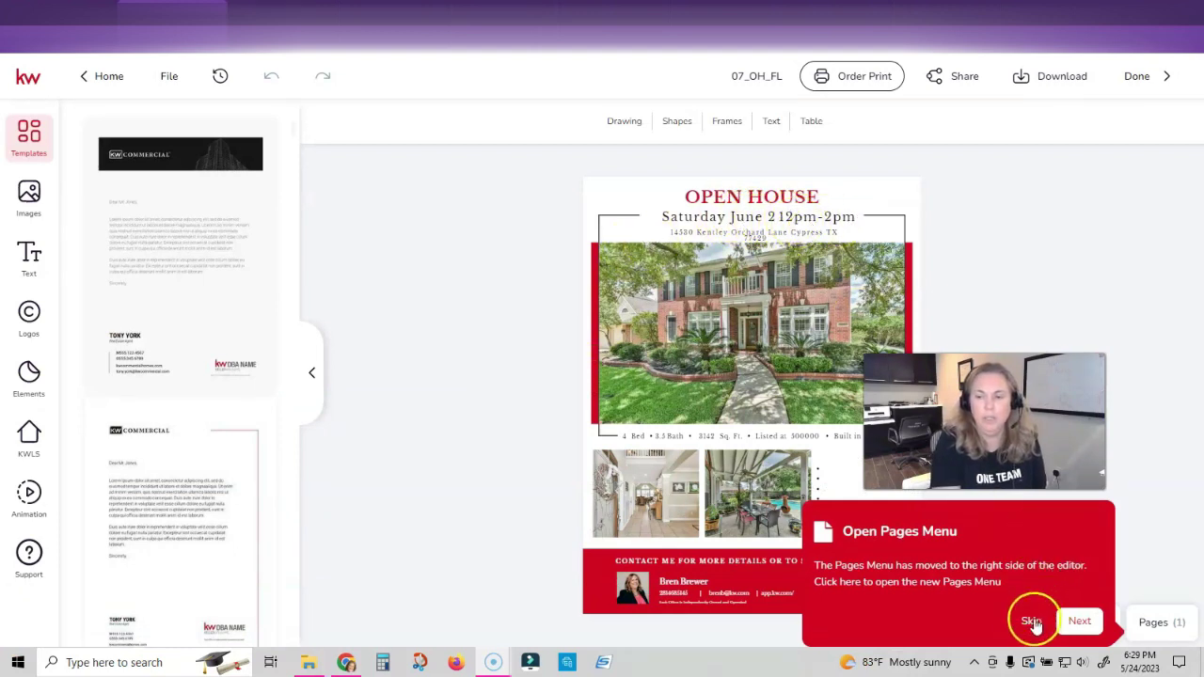
click(1031, 621)
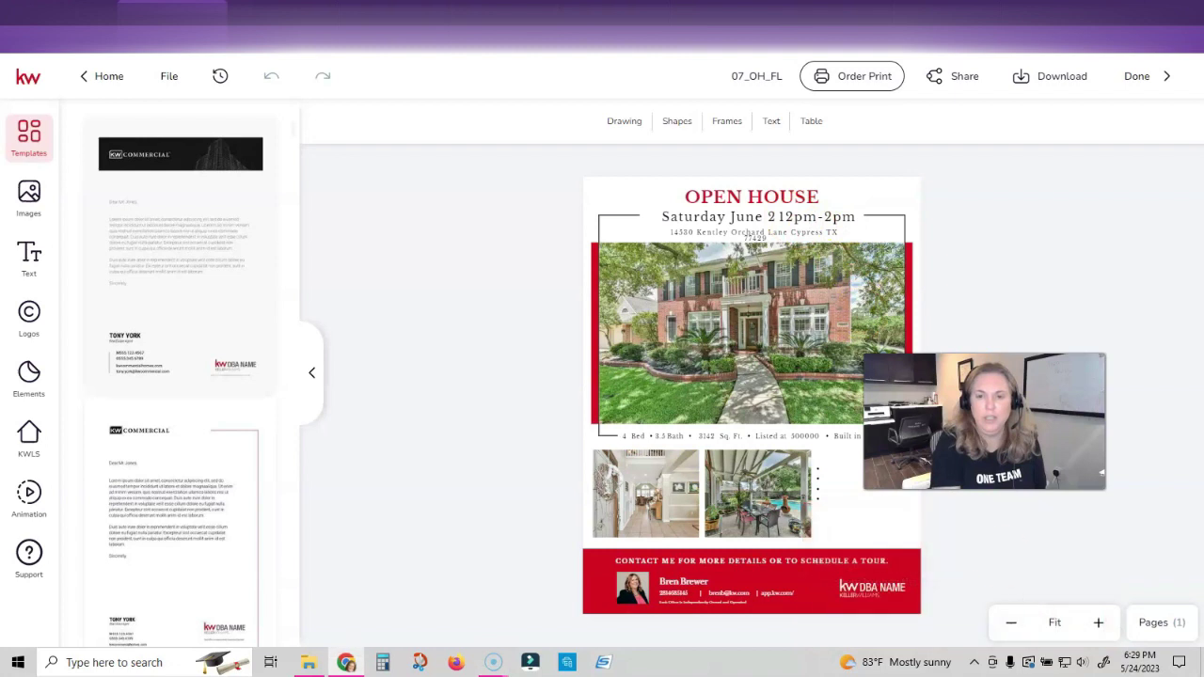
Add a dash to the flyer's date line and save the text
click(773, 218)
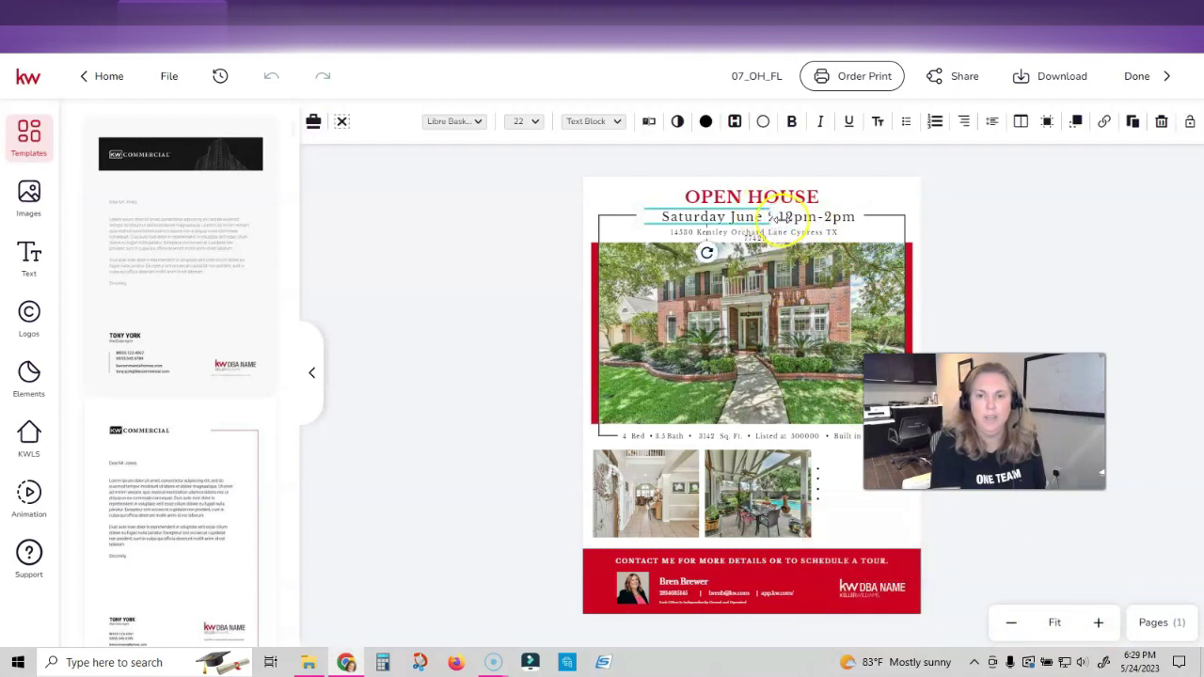
click(648, 125)
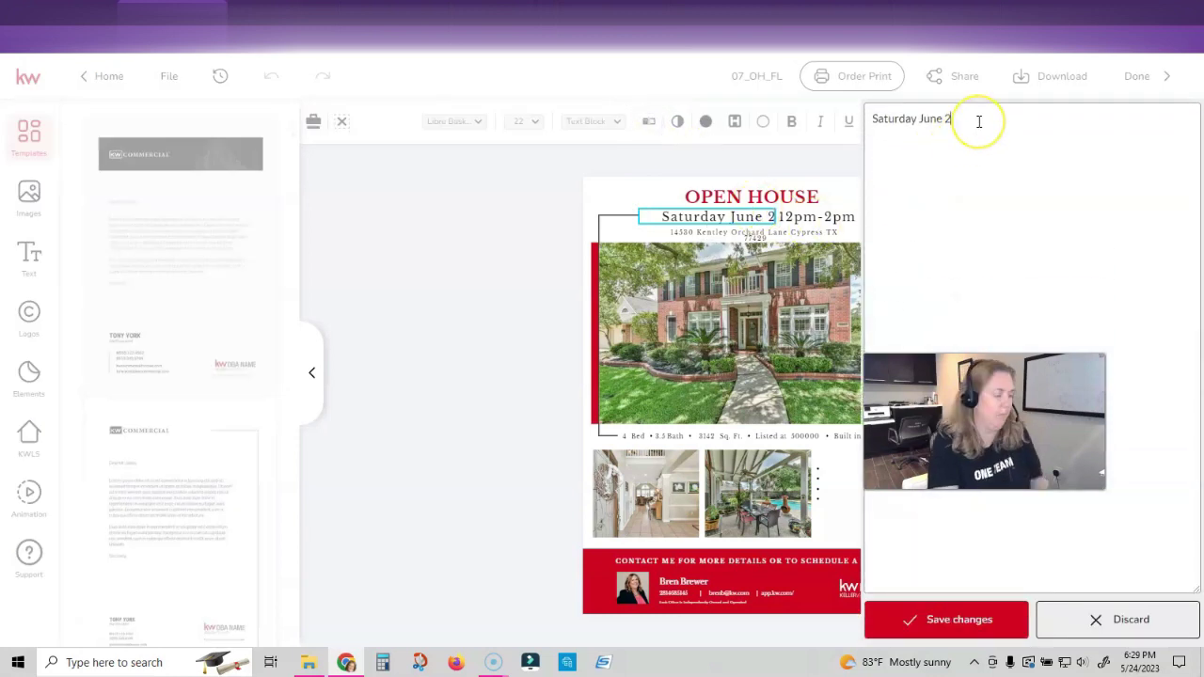
text(-)
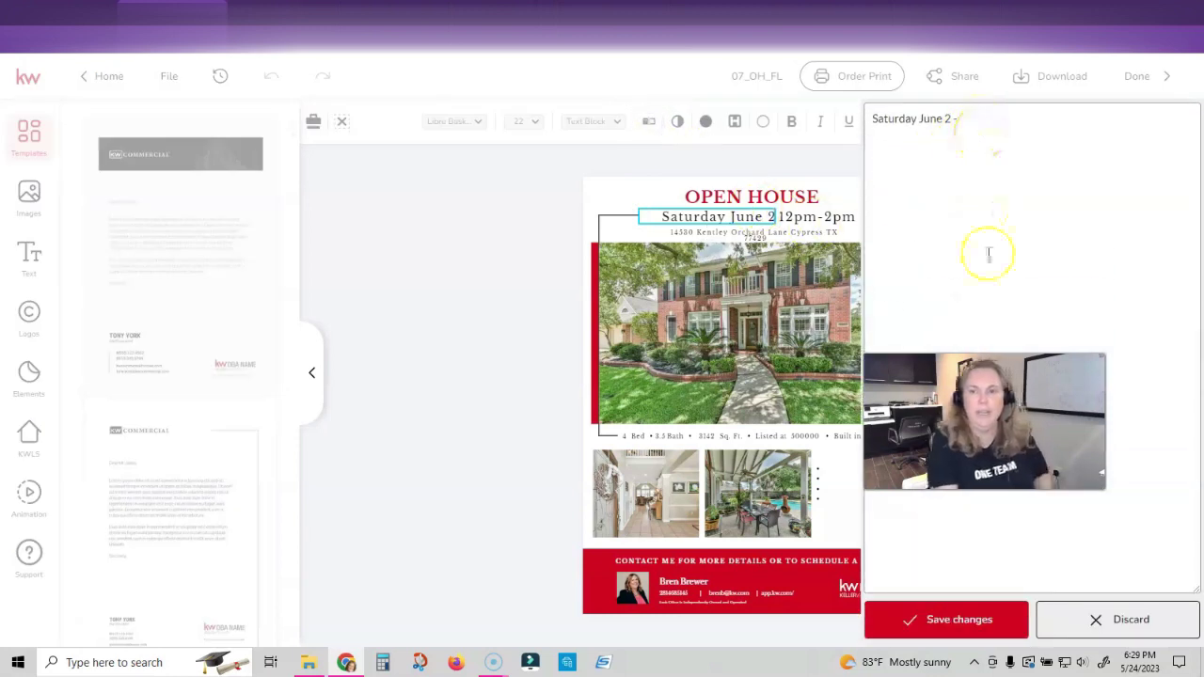
click(995, 610)
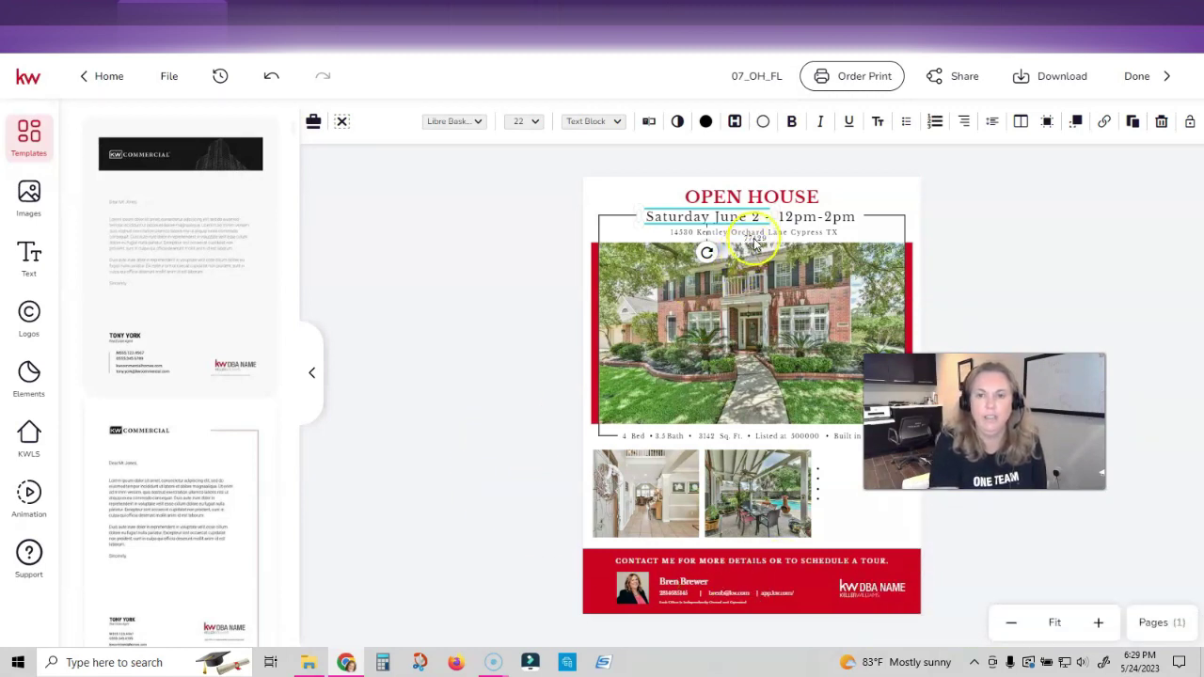
Widen the address box so it fits one line, centred under the date
click(832, 234)
drag(840, 235, 873, 233)
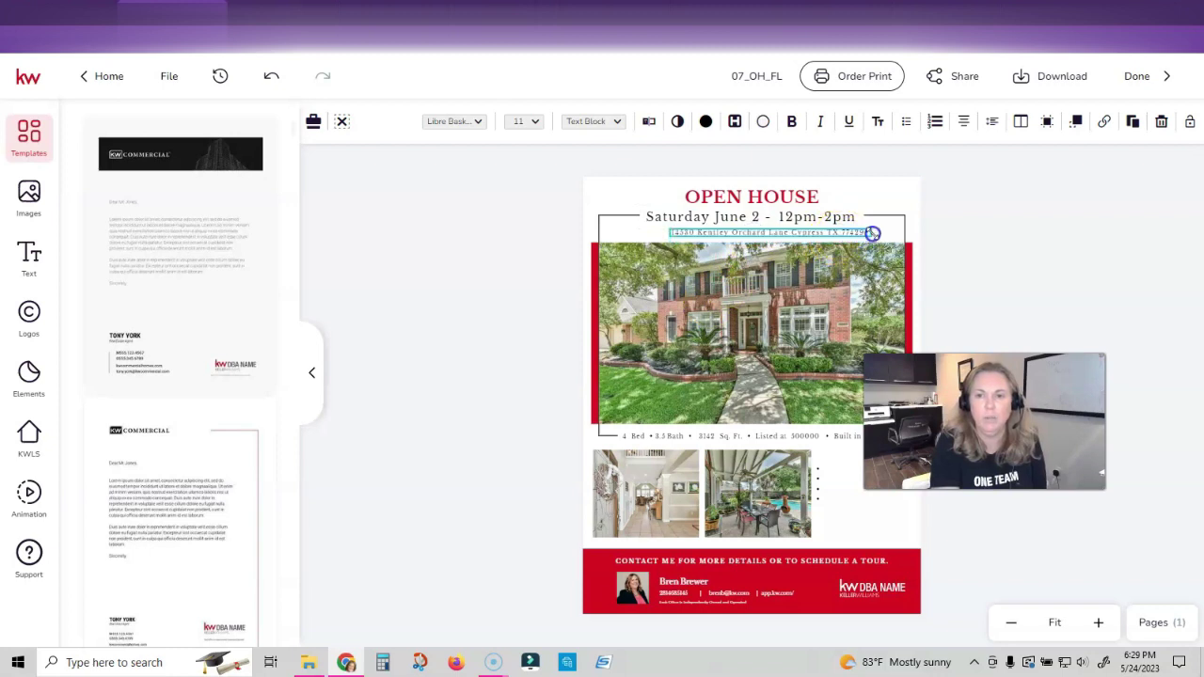
drag(772, 234, 753, 232)
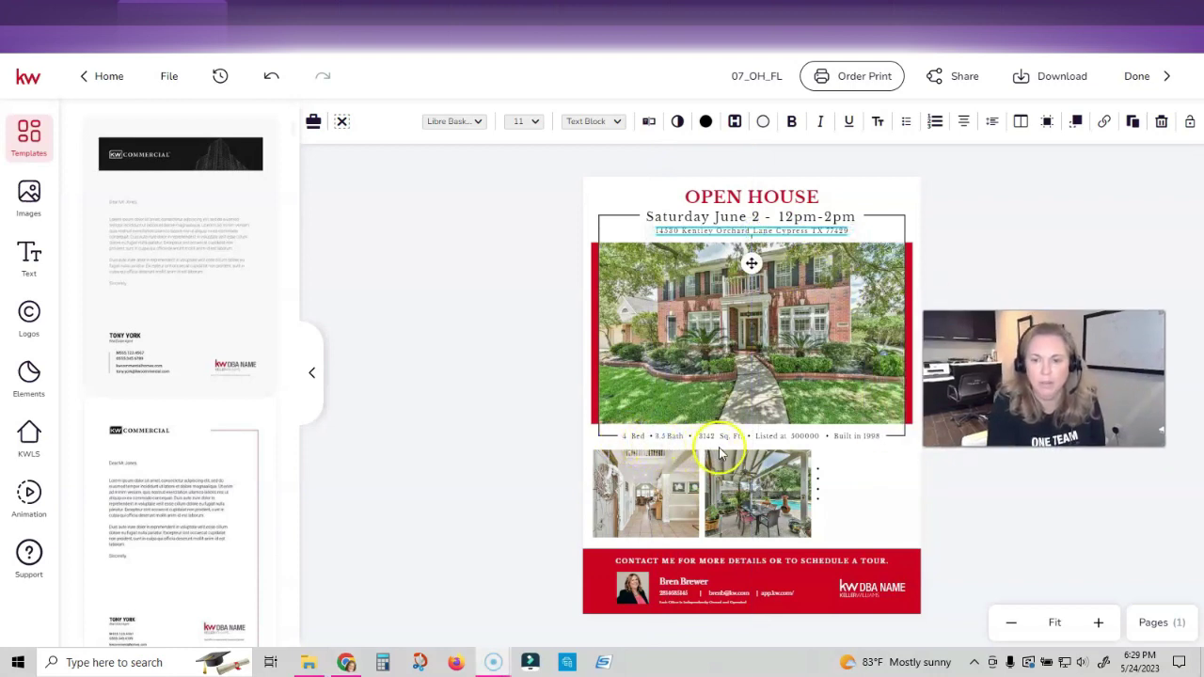
Change the listed price text to $500,000
drag(788, 435, 809, 442)
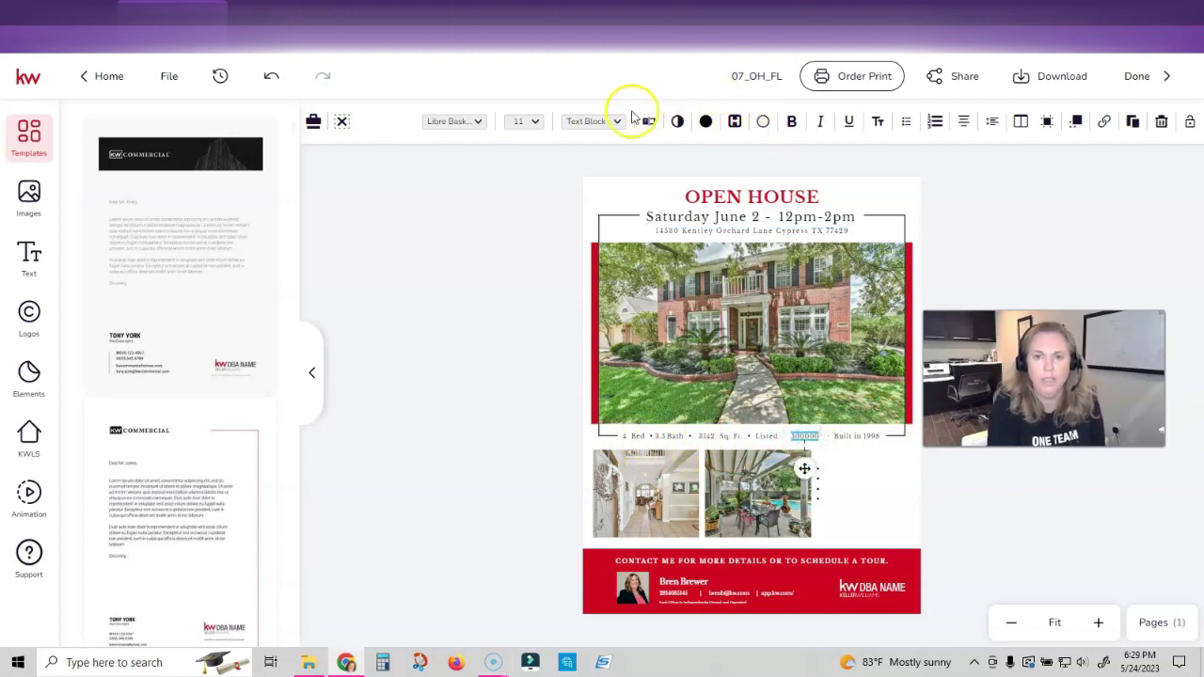
click(658, 123)
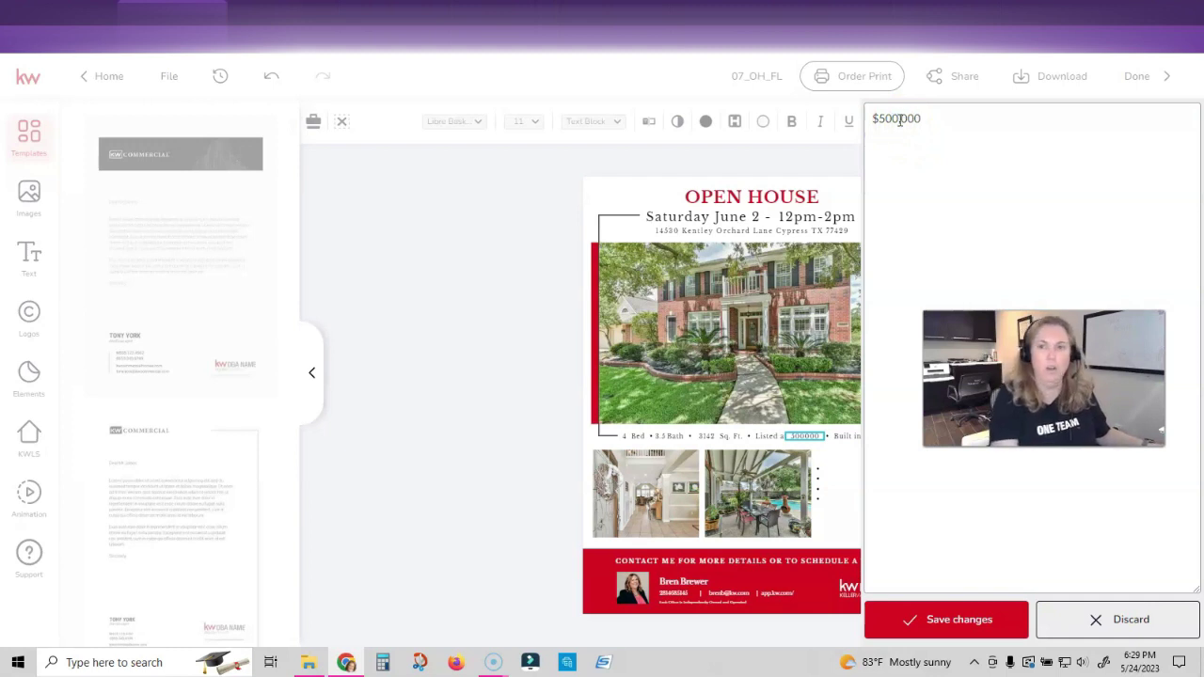
click(948, 616)
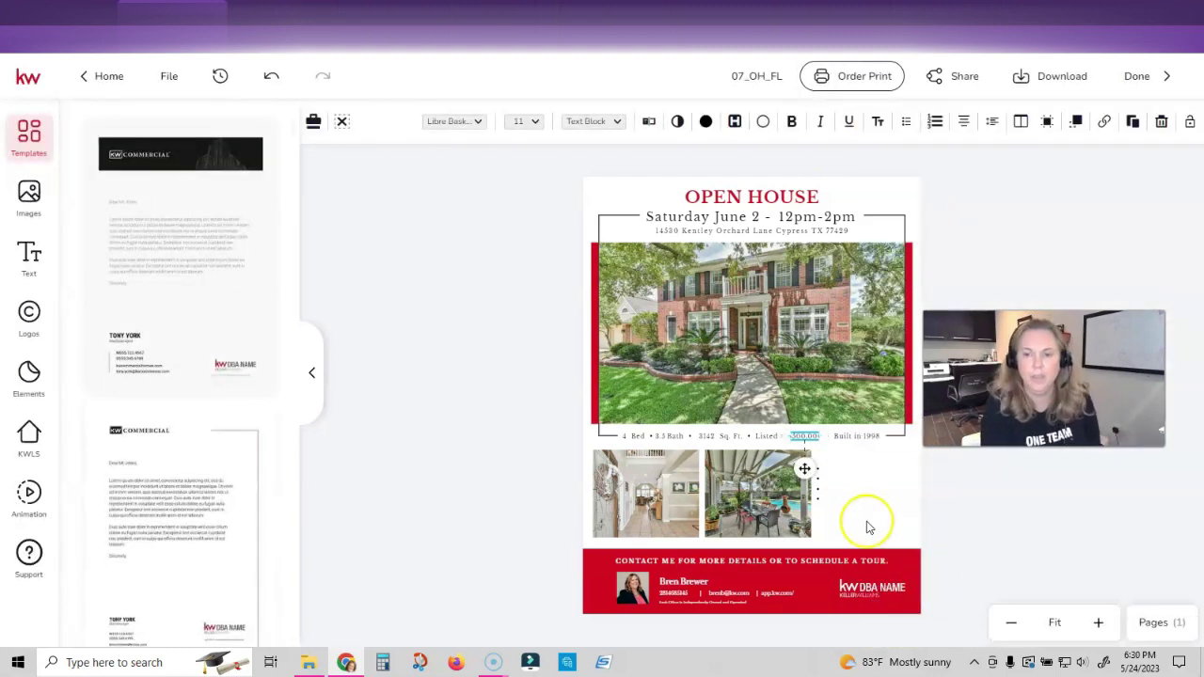
Copy the pool photo and drag a pasted copy toward the empty right slot
click(853, 497)
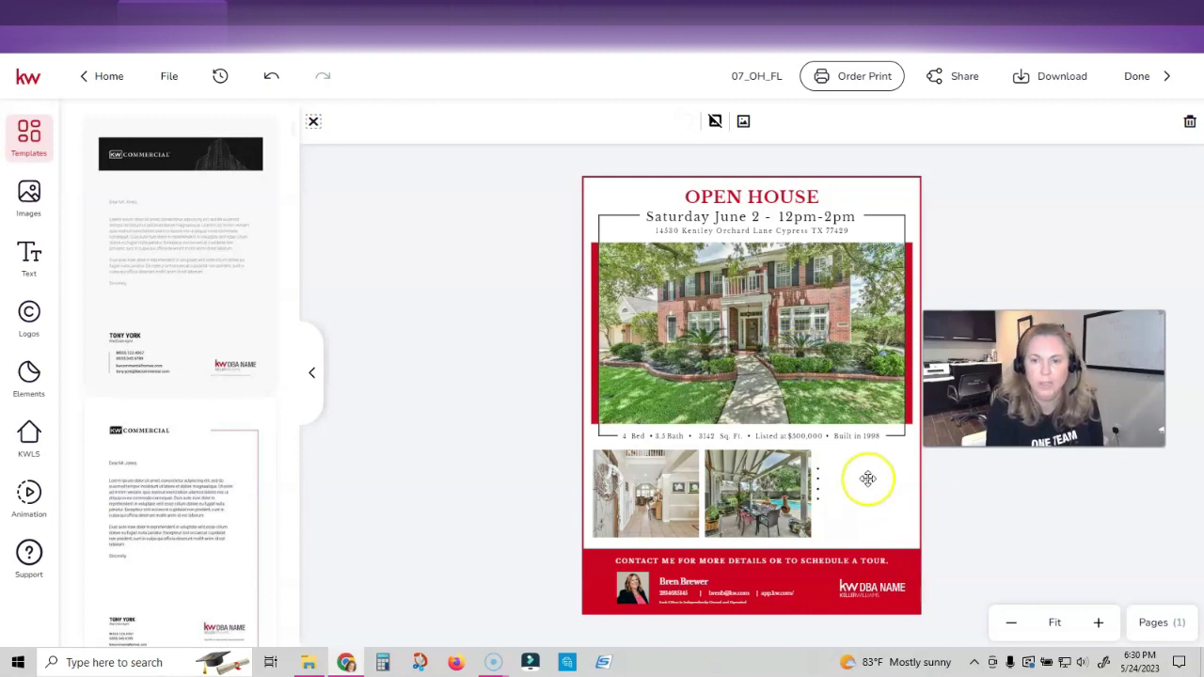
click(860, 476)
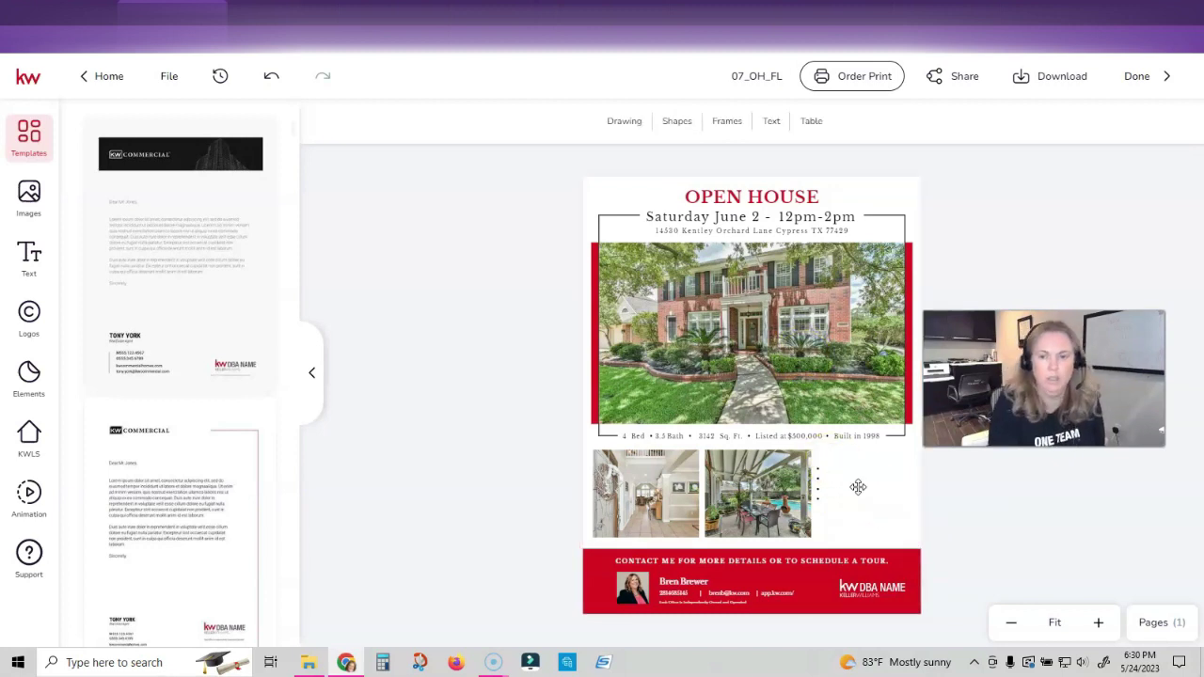
right_click(769, 481)
click(791, 250)
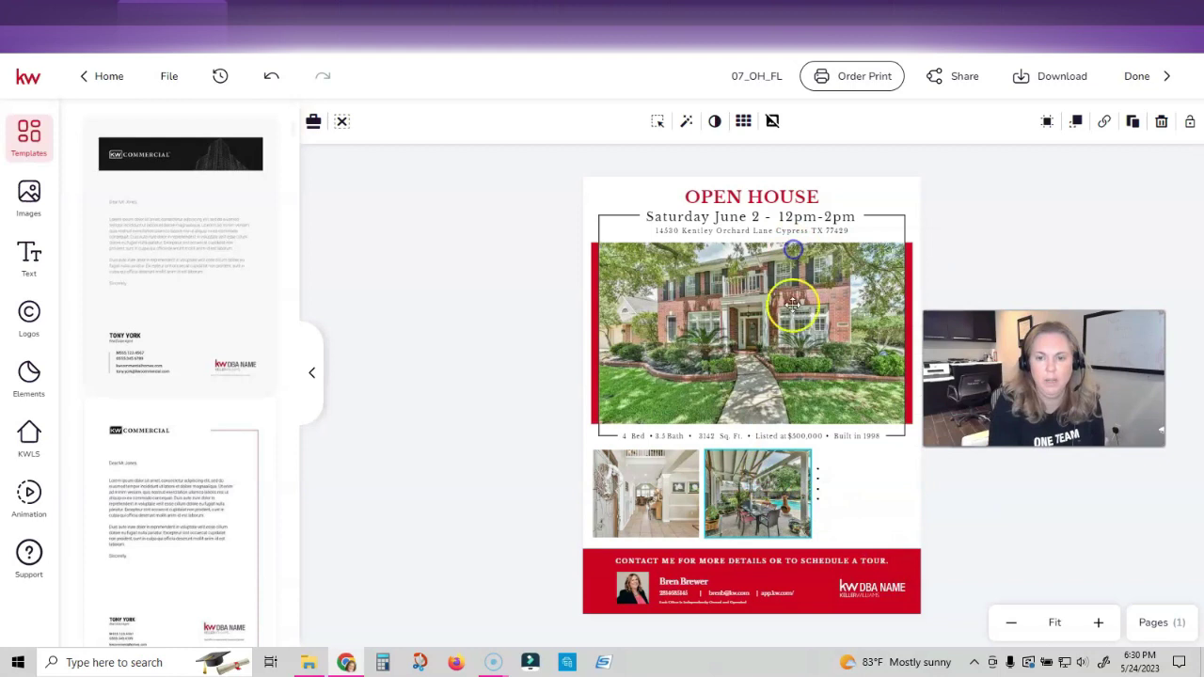
click(856, 497)
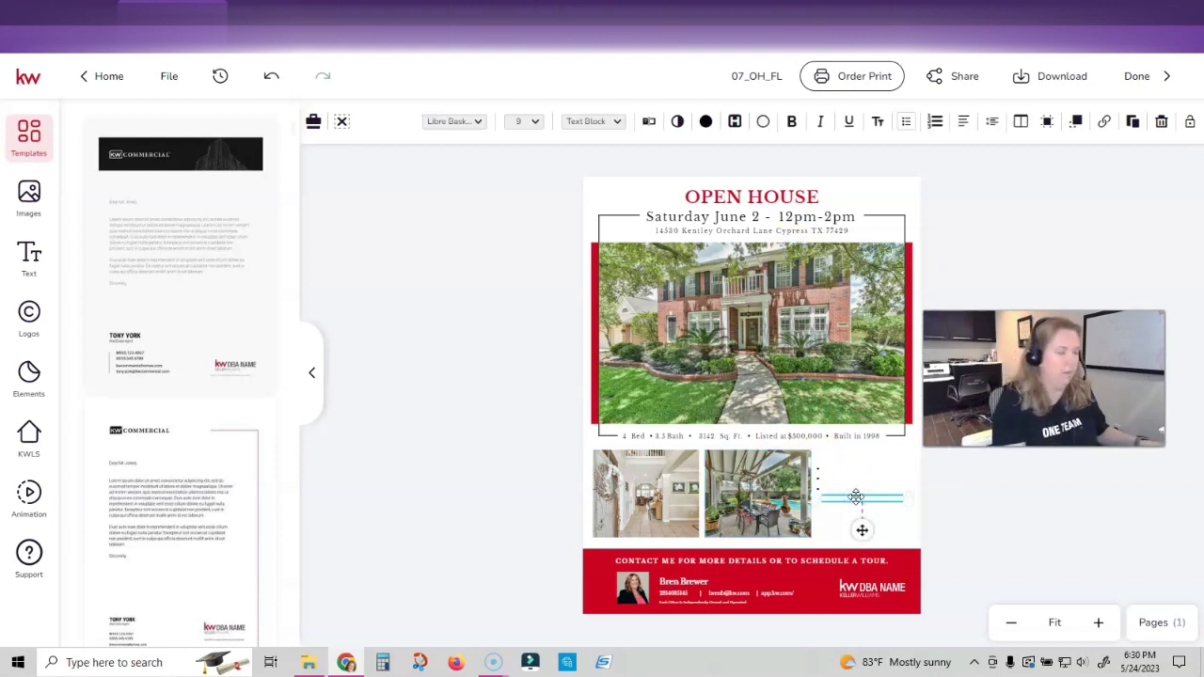
key(ctrl+v)
drag(815, 499, 865, 482)
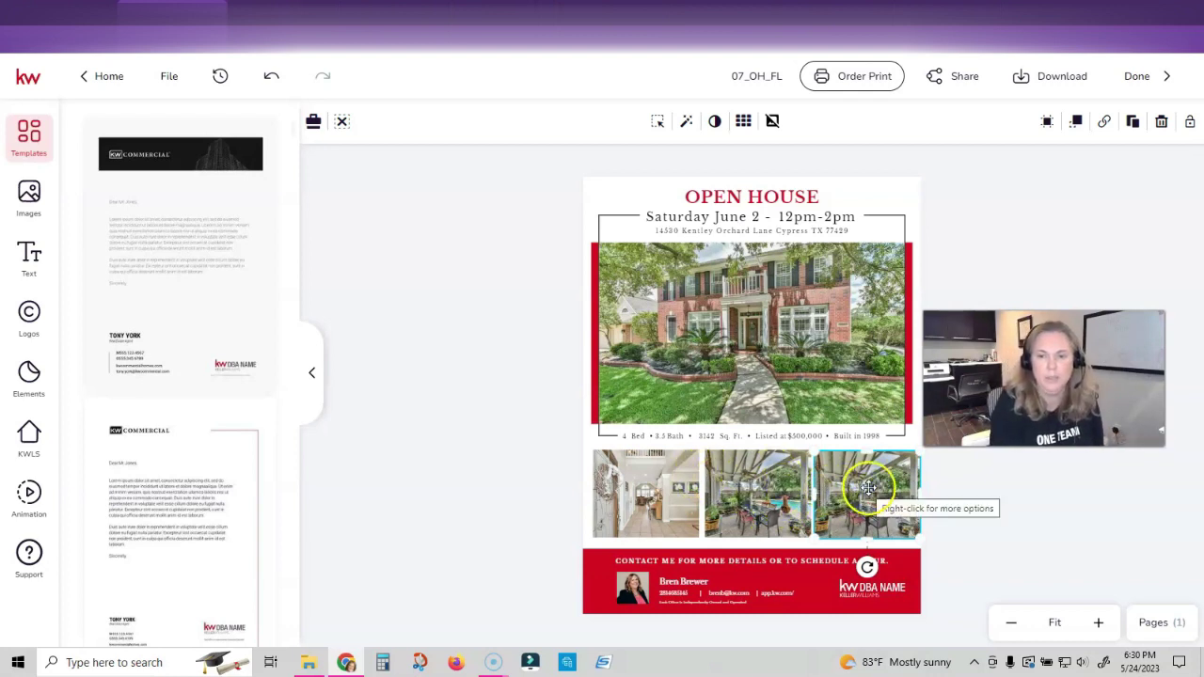
Replace the bottom-right photo with a backyard pool shot from the listing photos
click(29, 433)
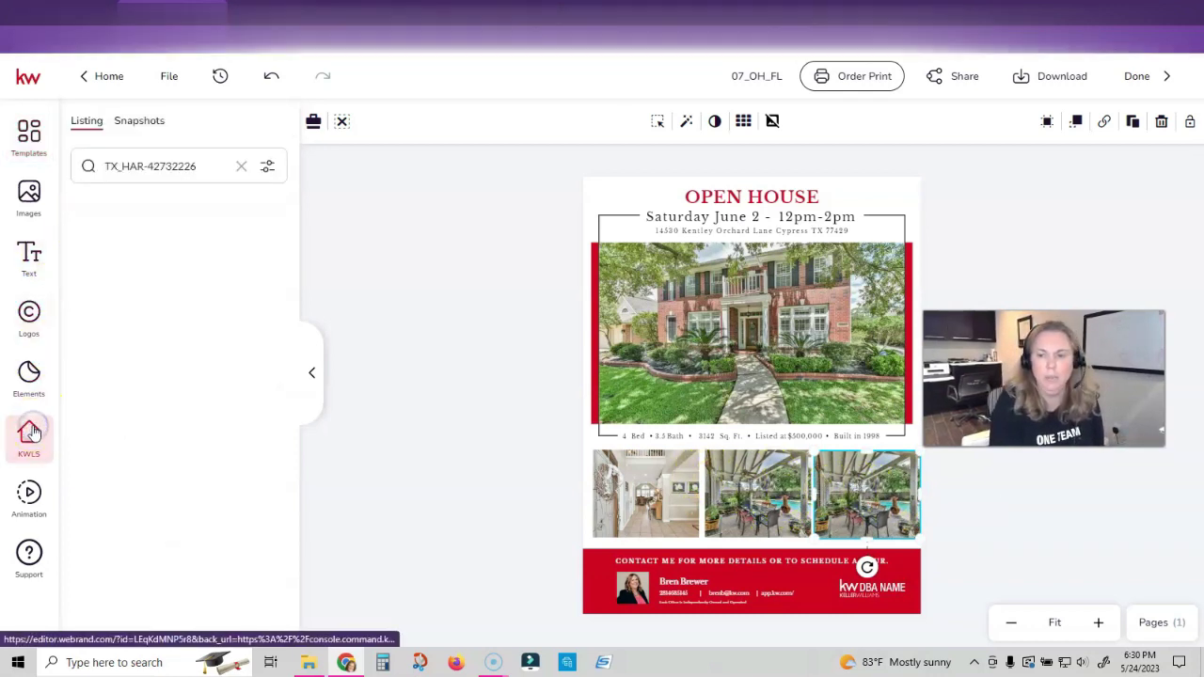
scroll(147, 338, down, 10)
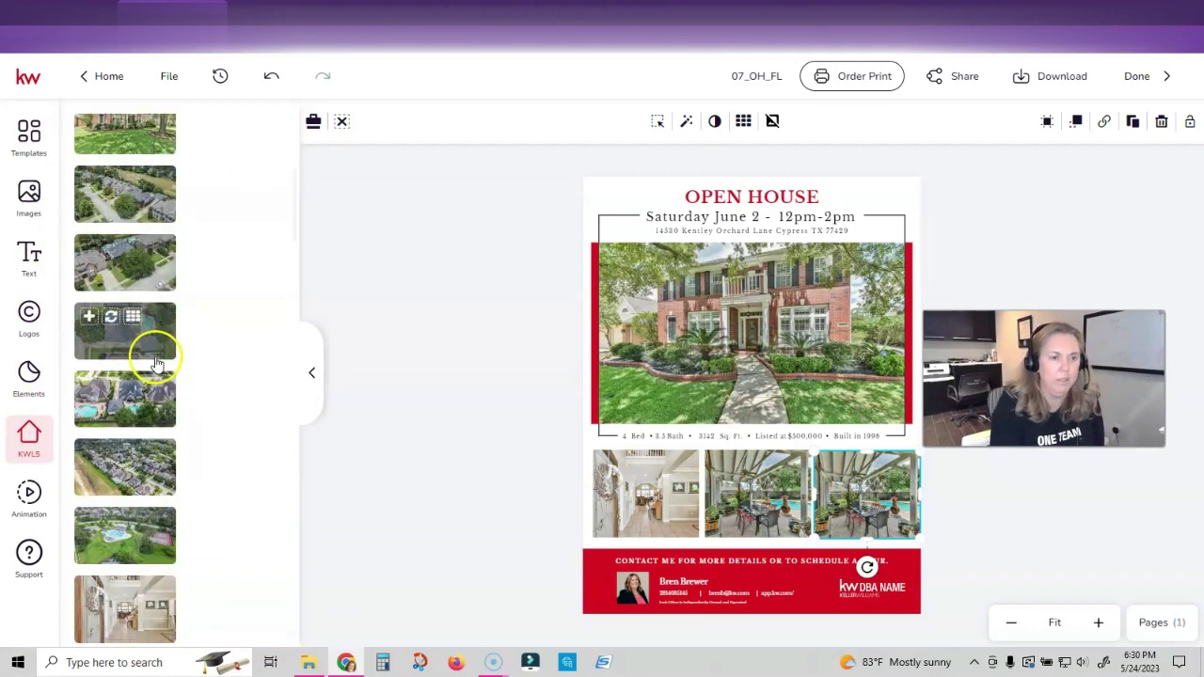
click(151, 331)
key(Delete)
click(866, 493)
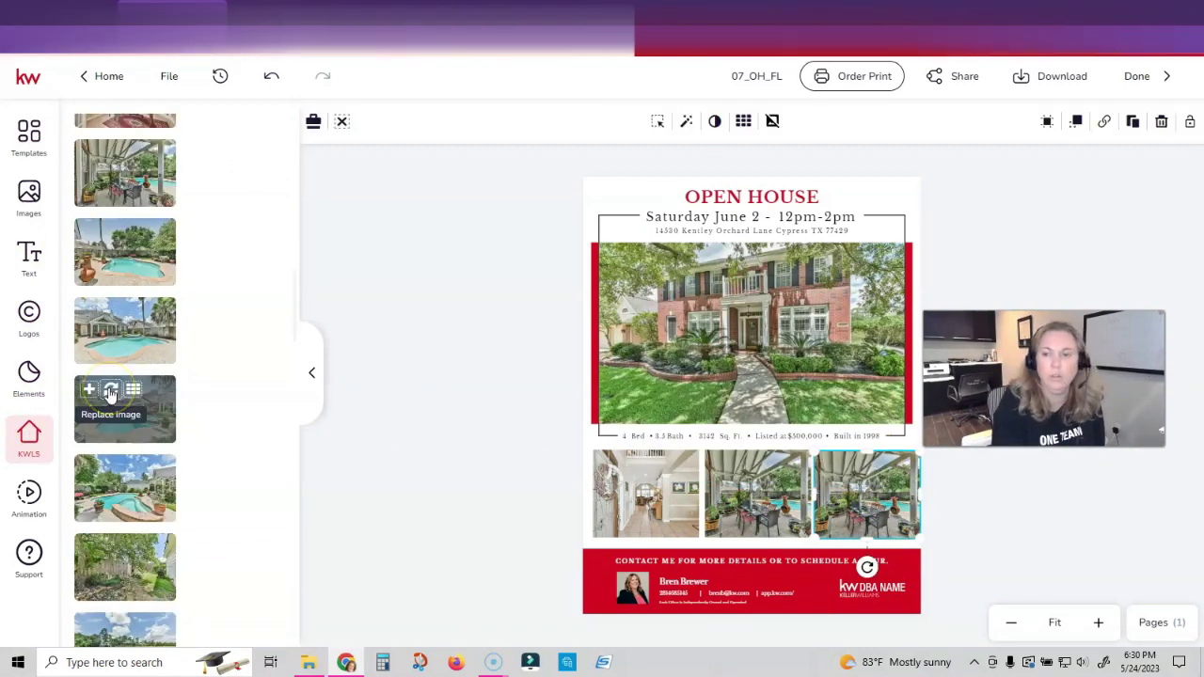
click(110, 392)
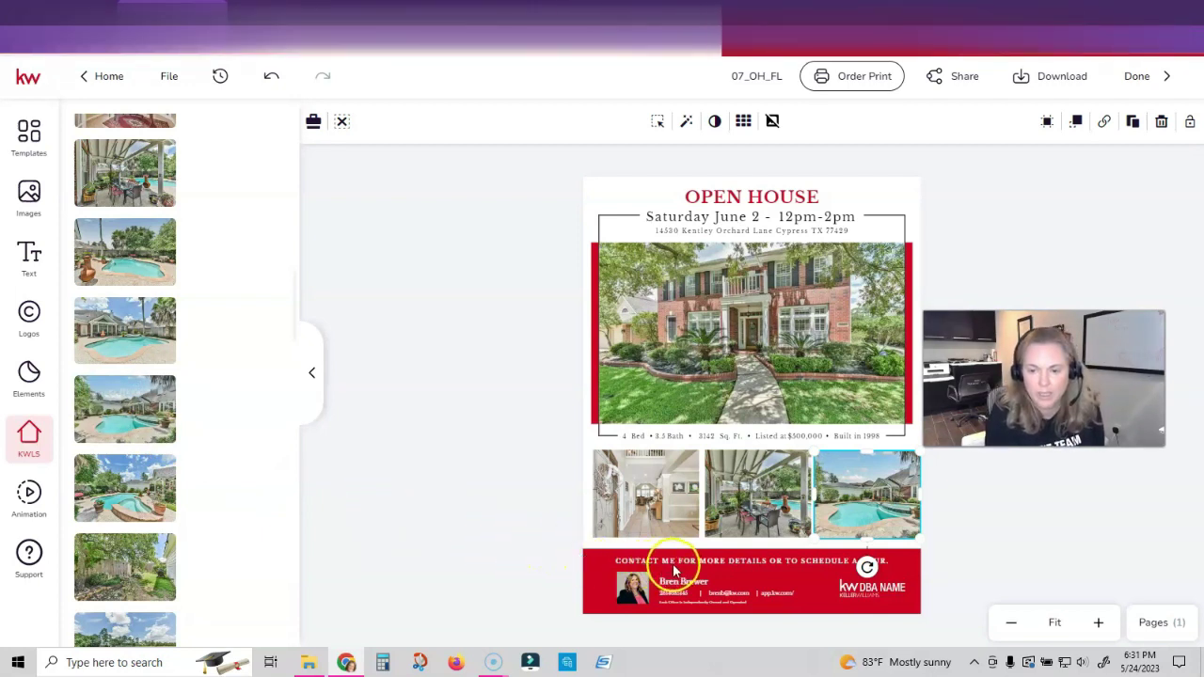
click(1047, 554)
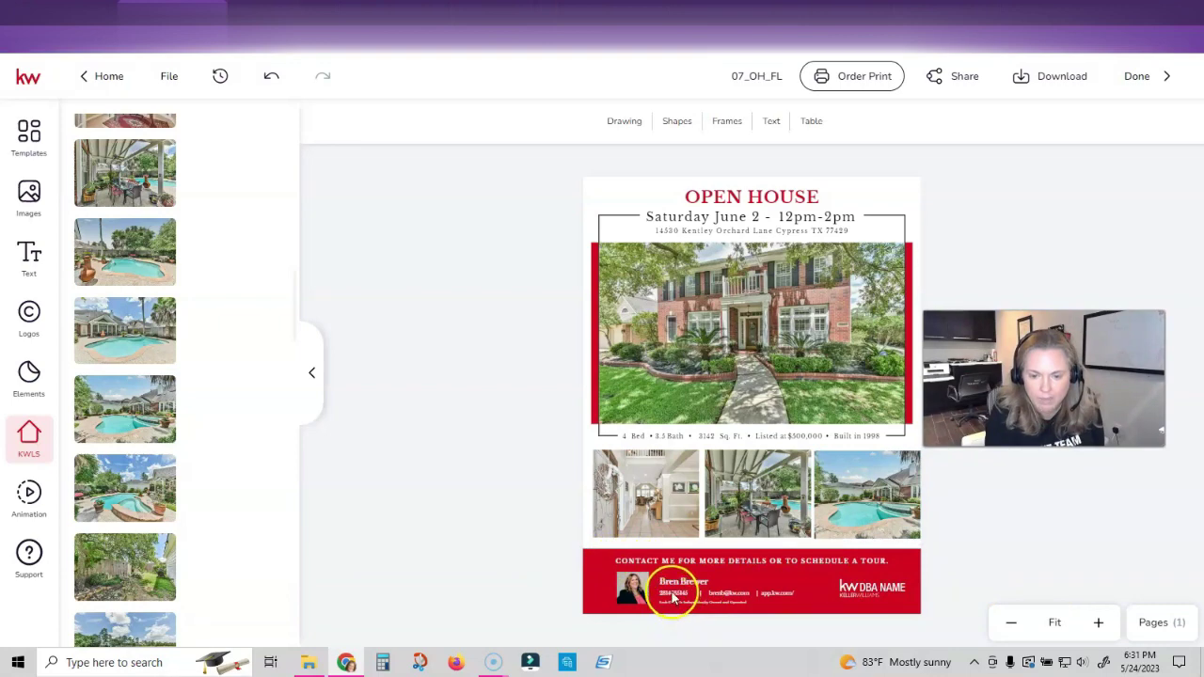
Update the footer phone number and delete the website text from the contact bar
click(673, 594)
click(647, 121)
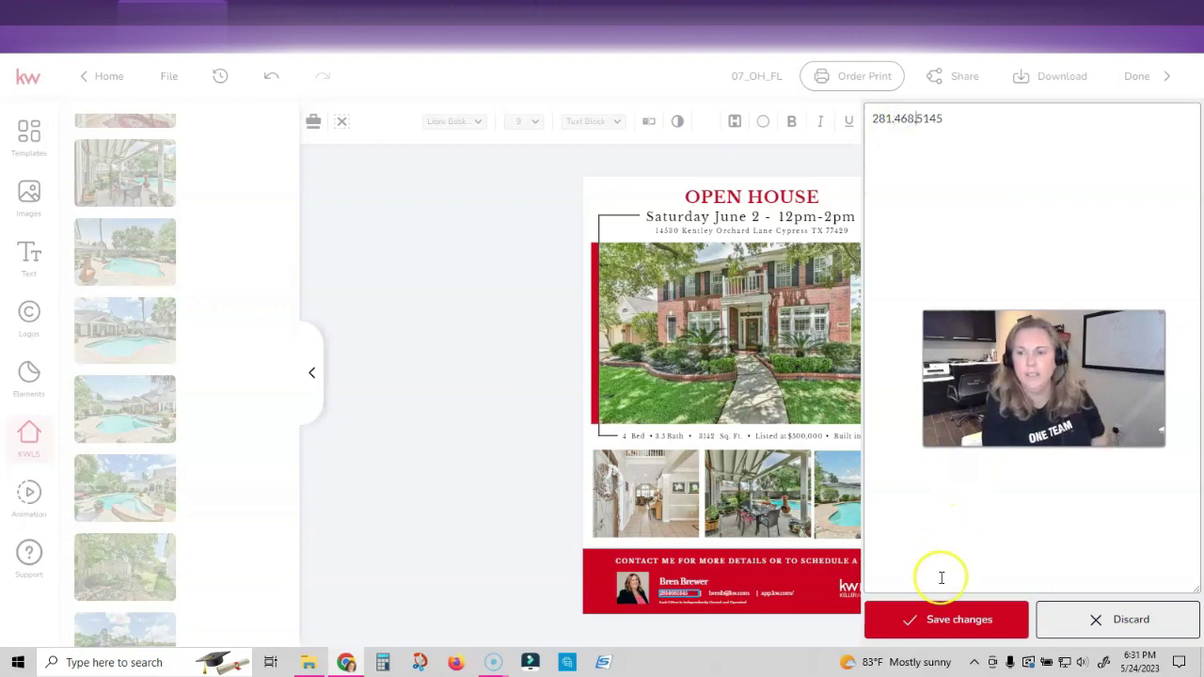
click(957, 617)
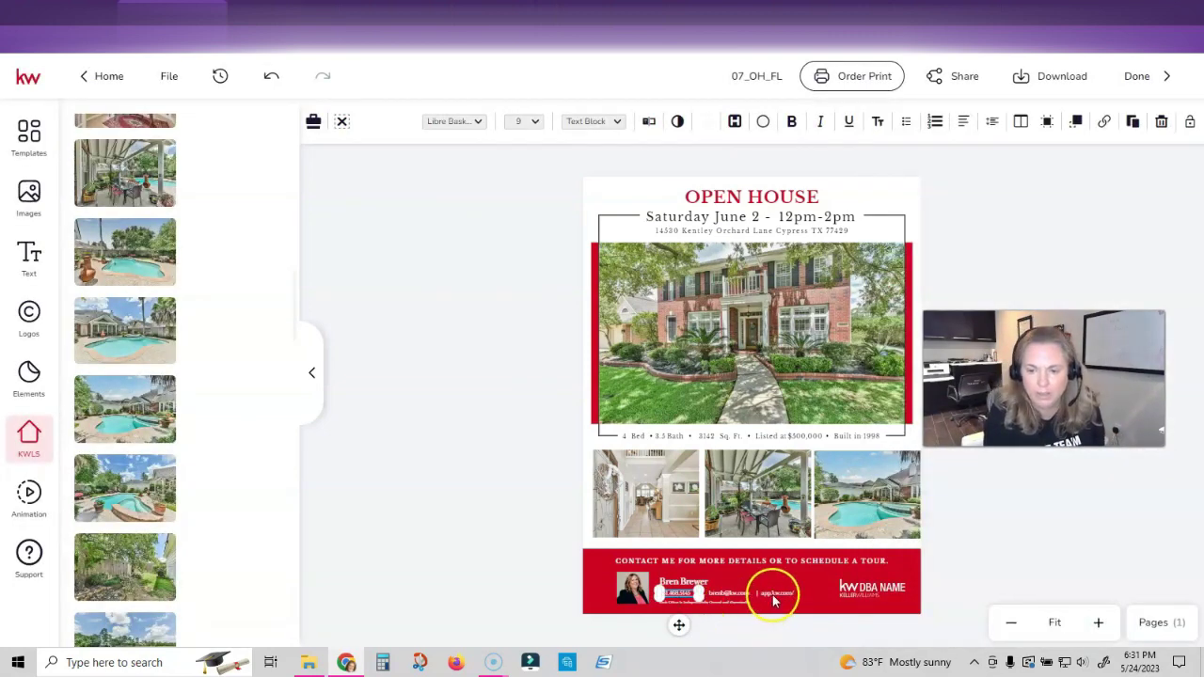
click(773, 593)
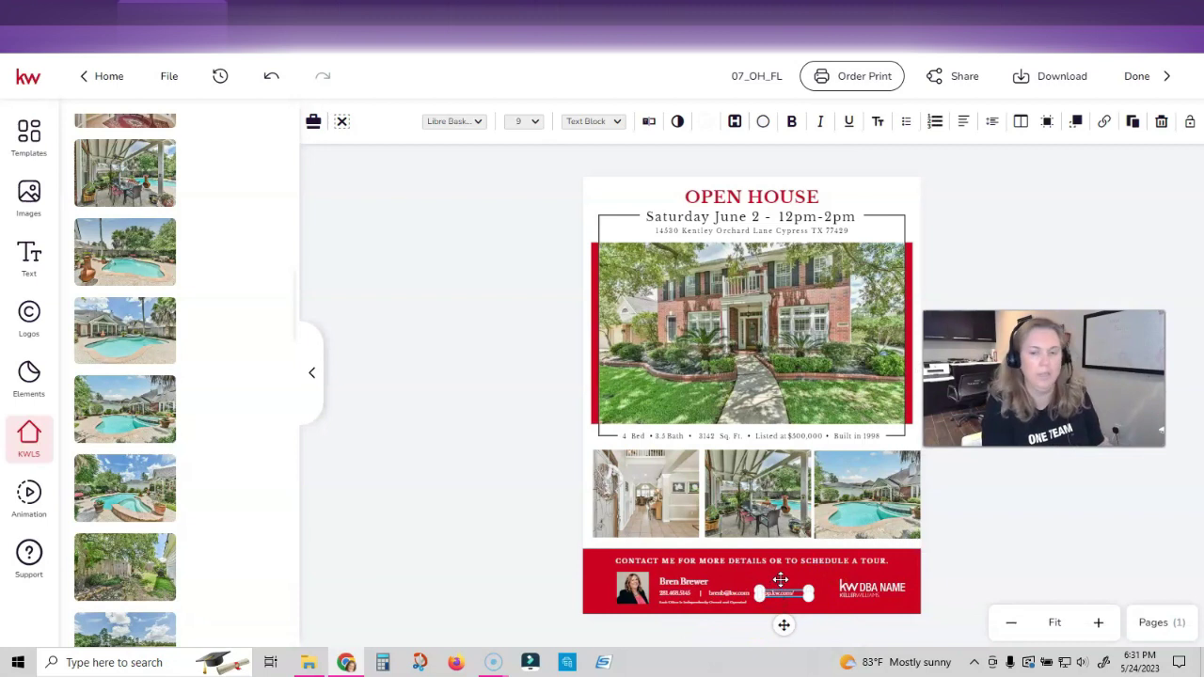
key(Delete)
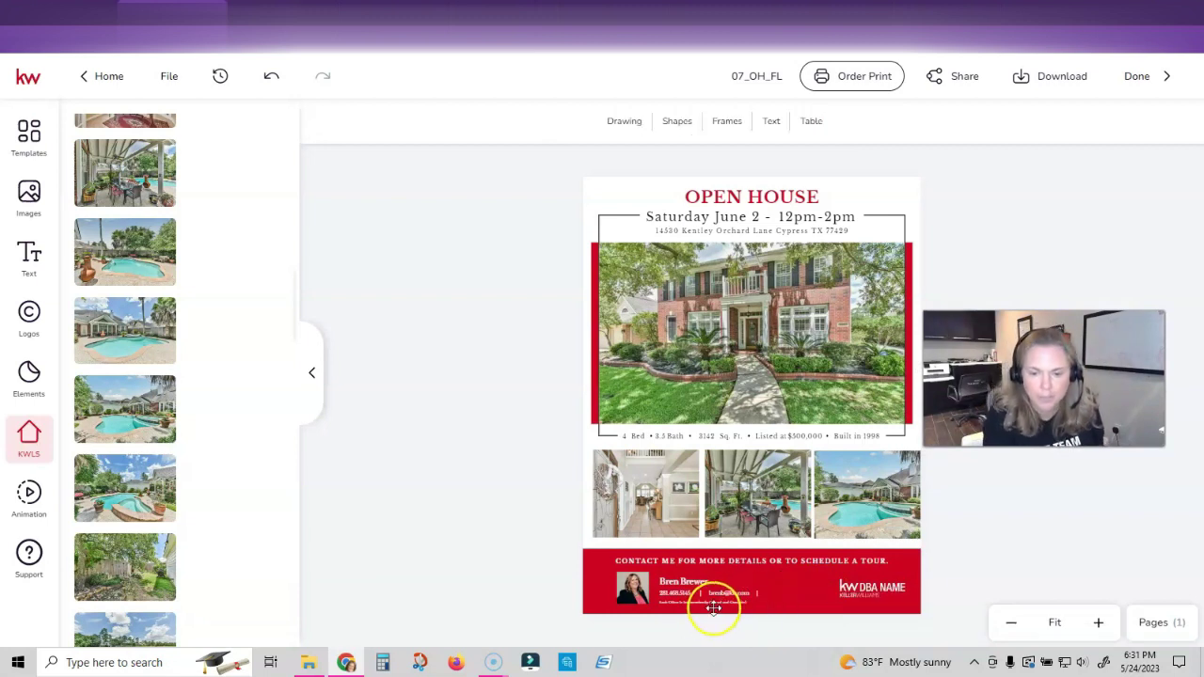
Replace the DBA NAME logo with the kw PROFESSIONALS logo from My Assets
click(879, 589)
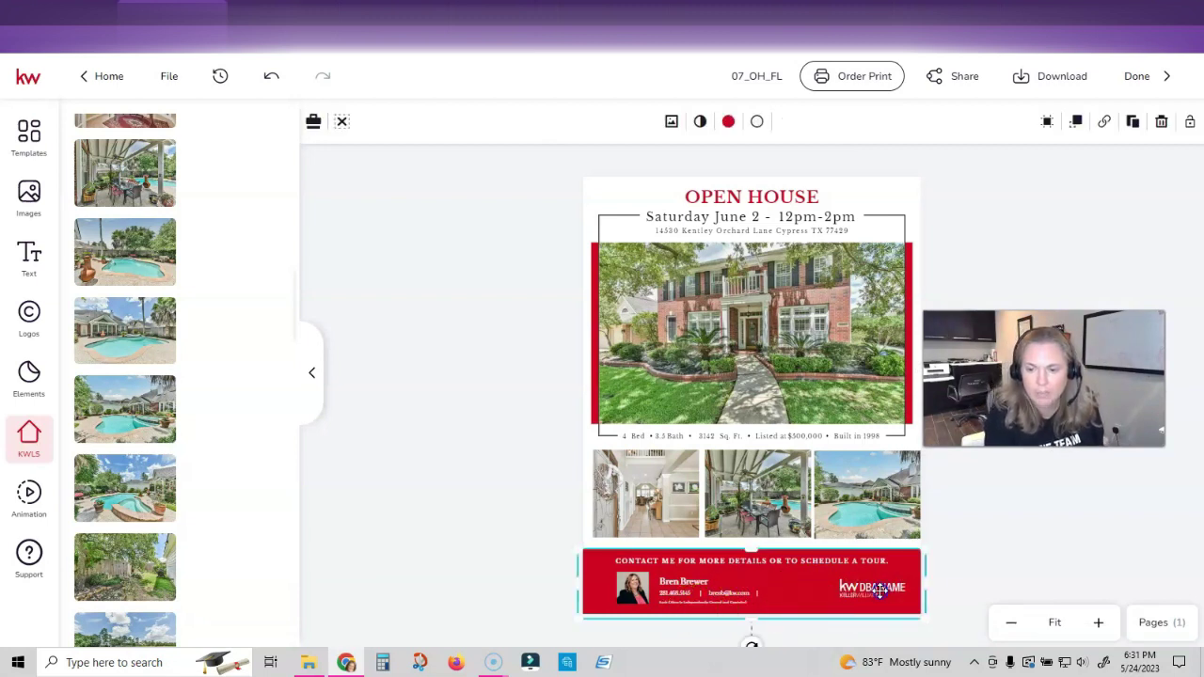
click(935, 585)
click(872, 587)
click(160, 120)
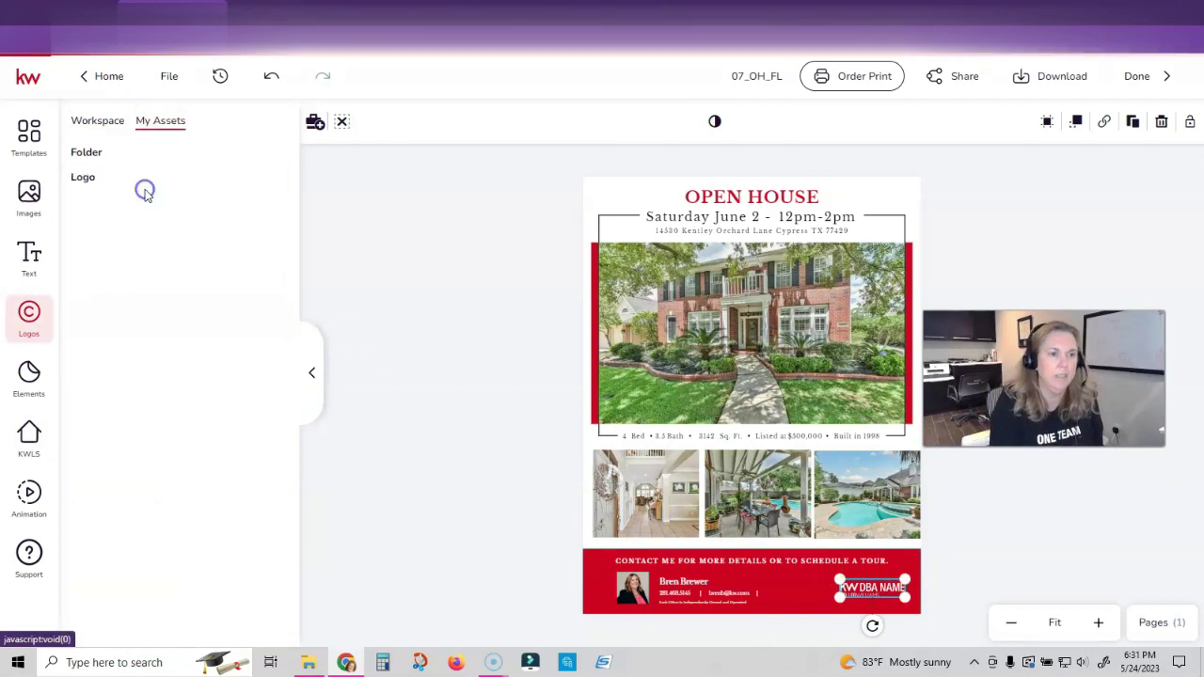
click(120, 380)
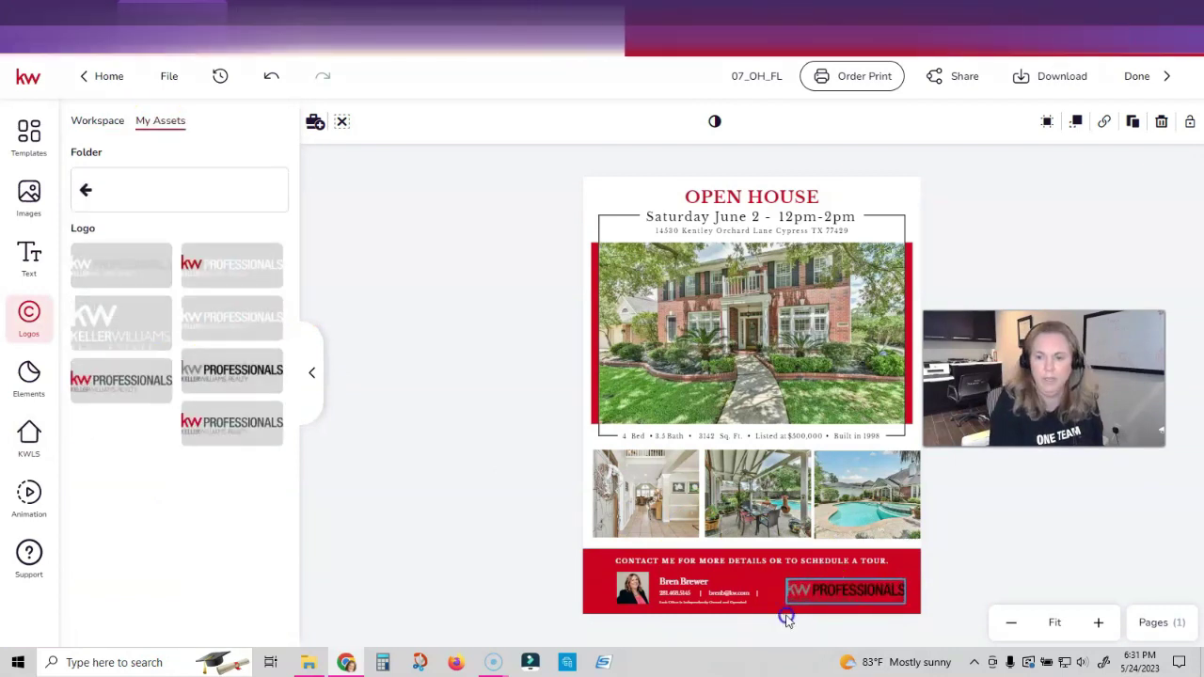
click(1053, 545)
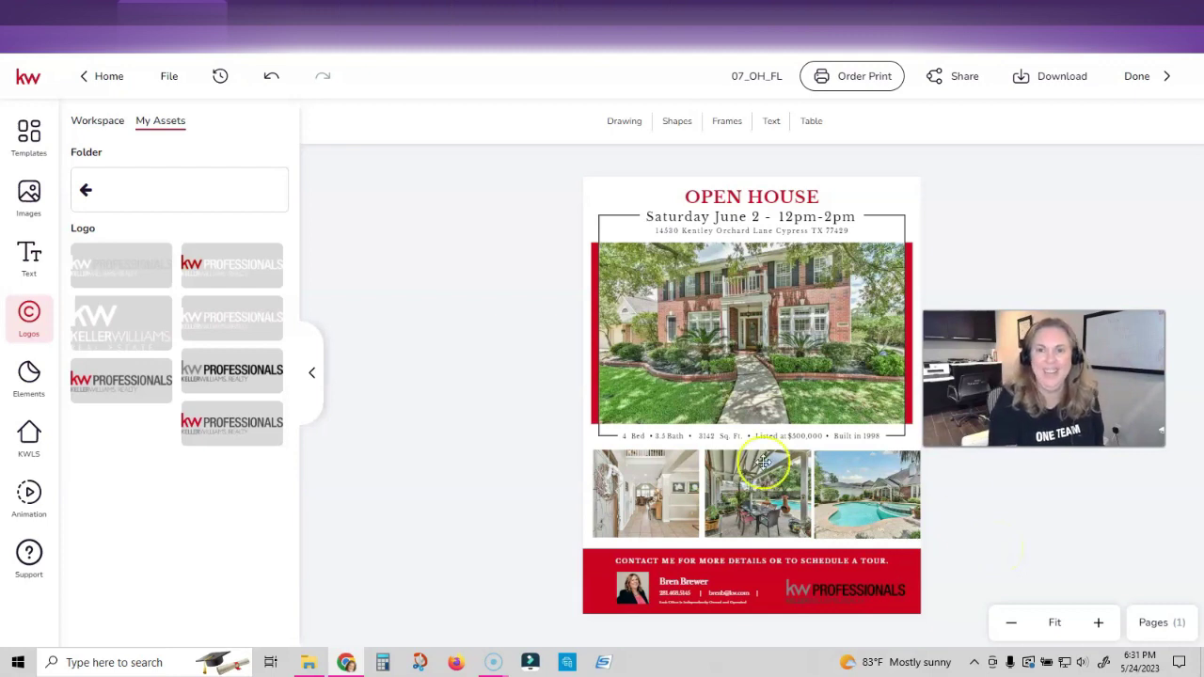
click(738, 76)
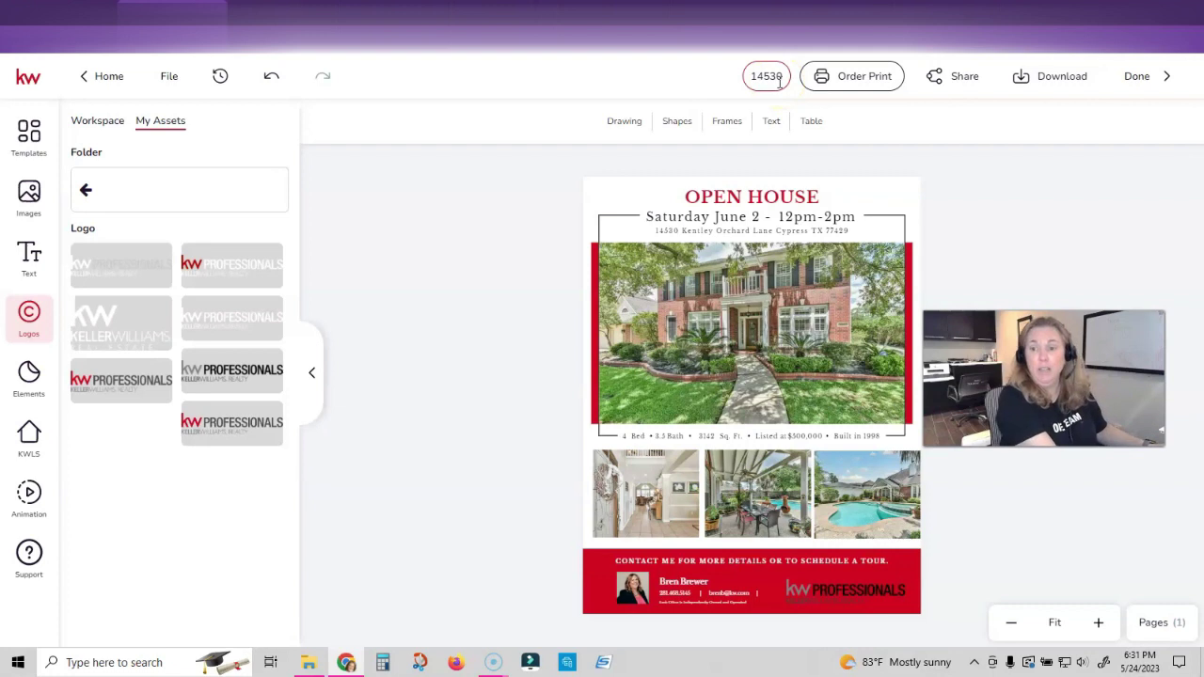
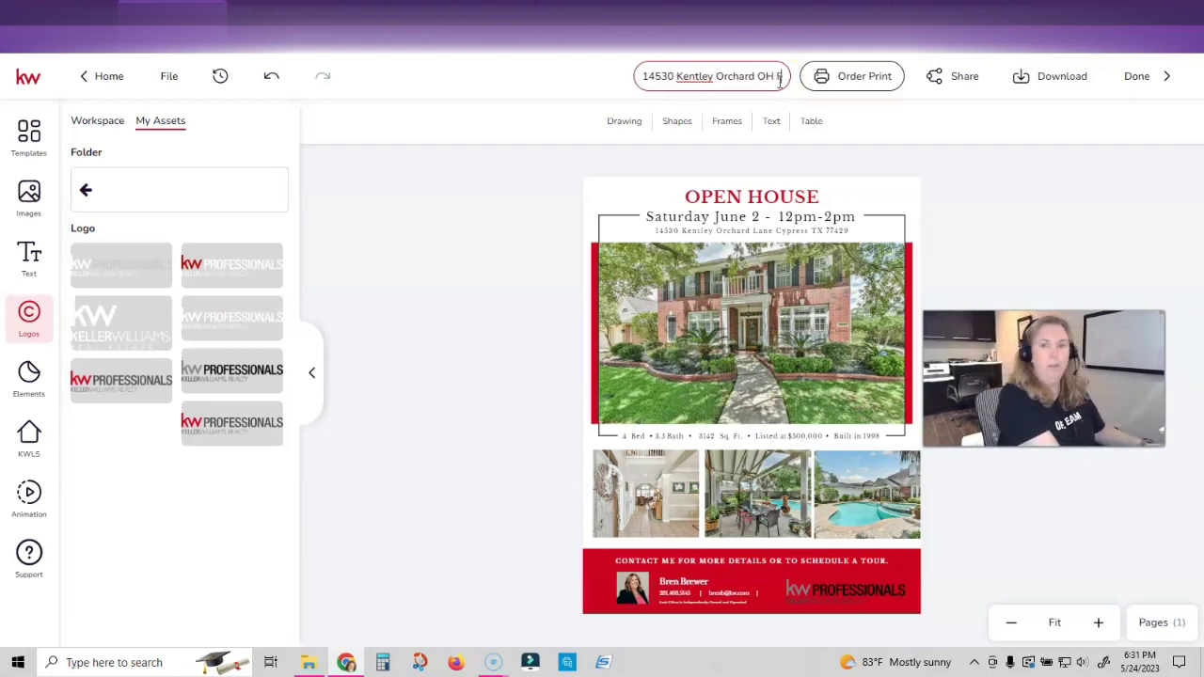
text(Lyer)
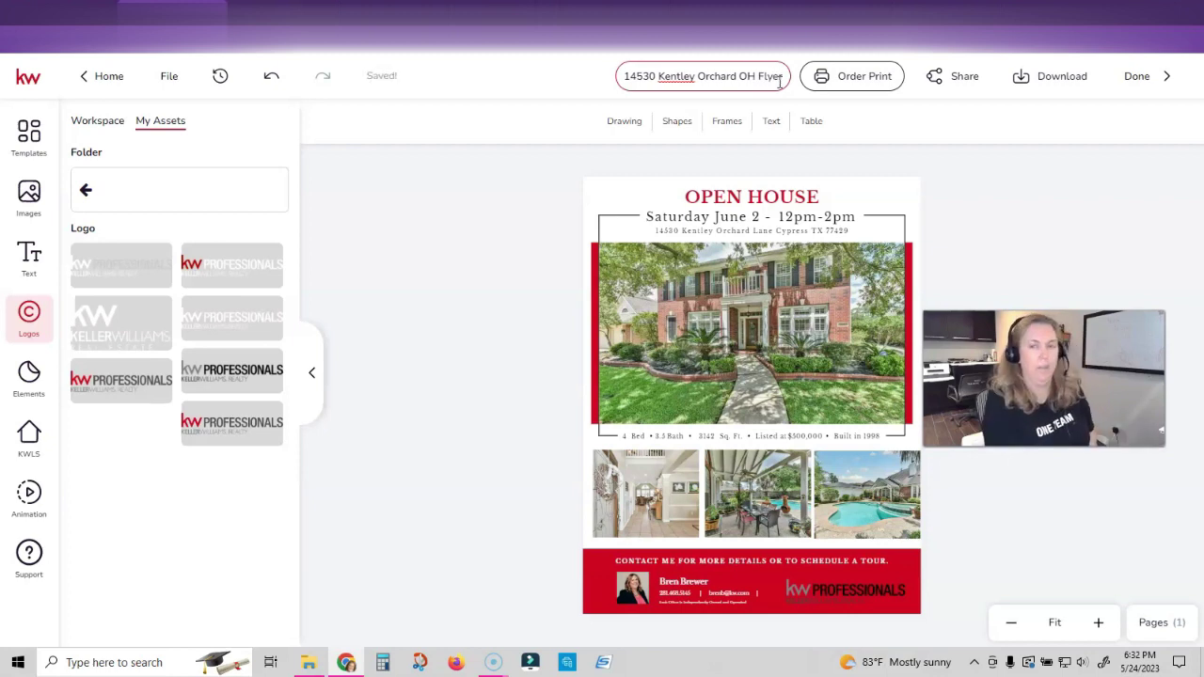
click(752, 38)
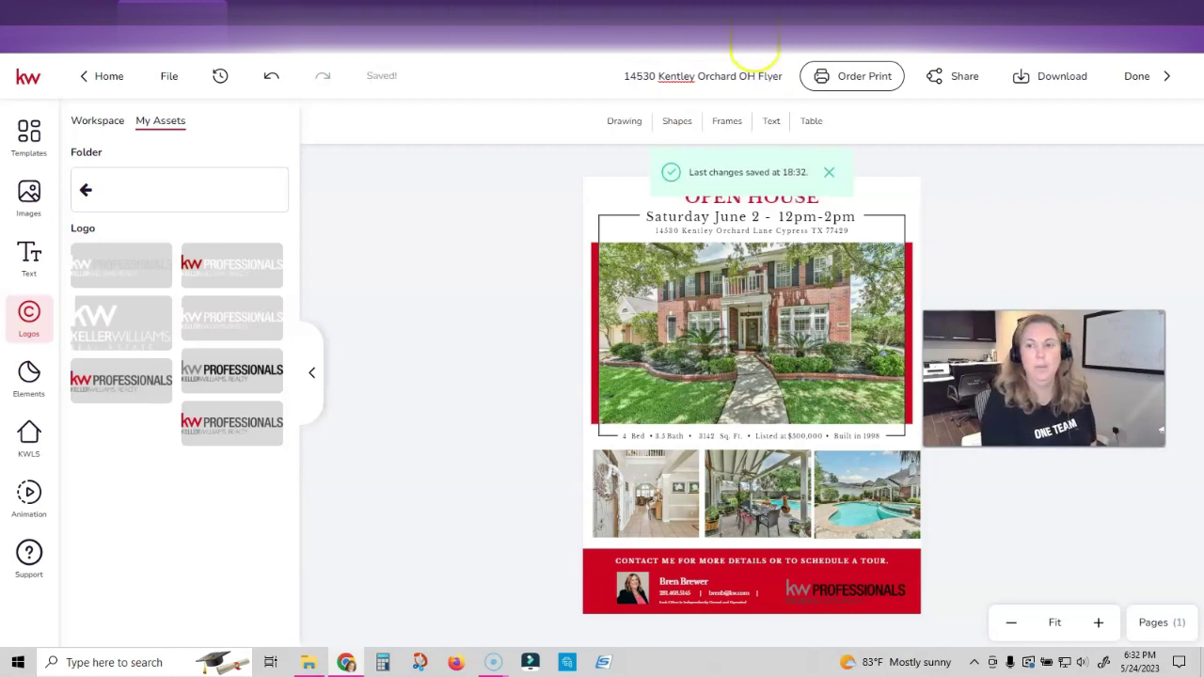
click(1059, 82)
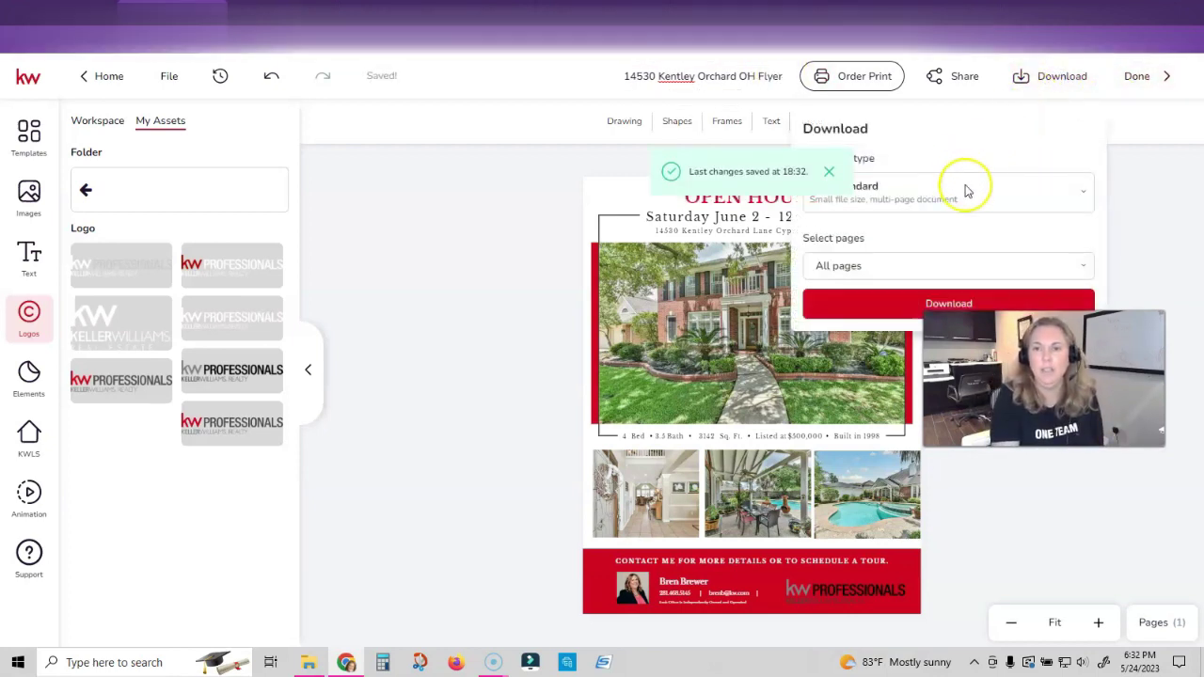
click(940, 194)
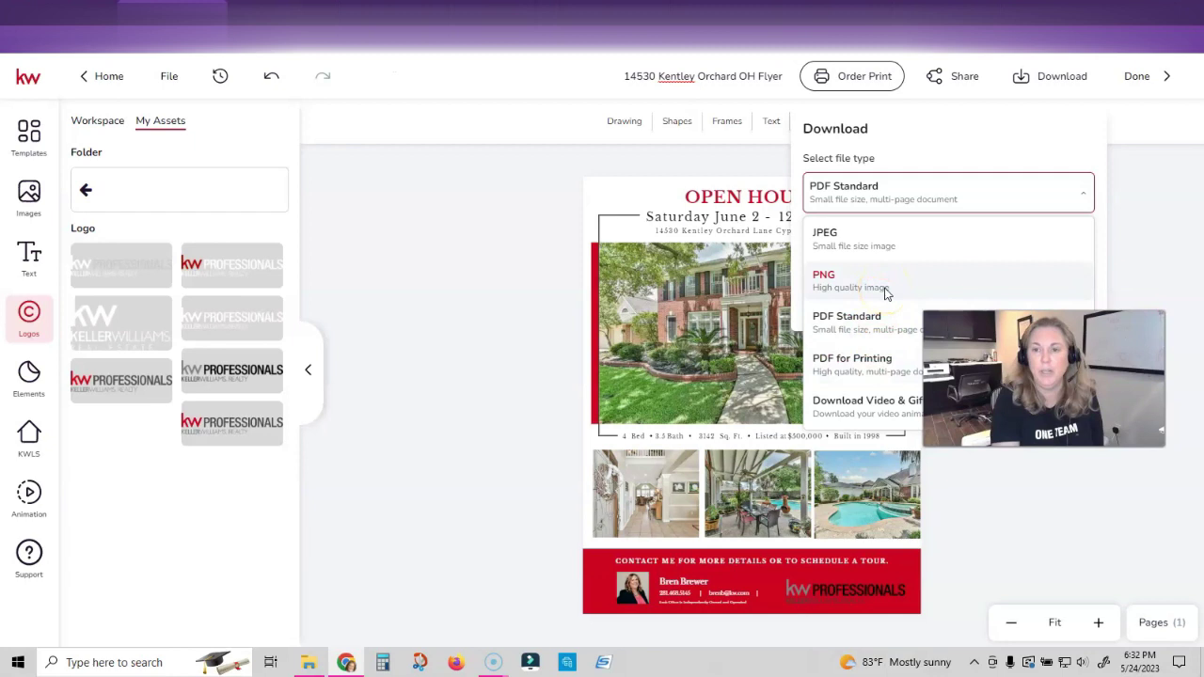
click(885, 295)
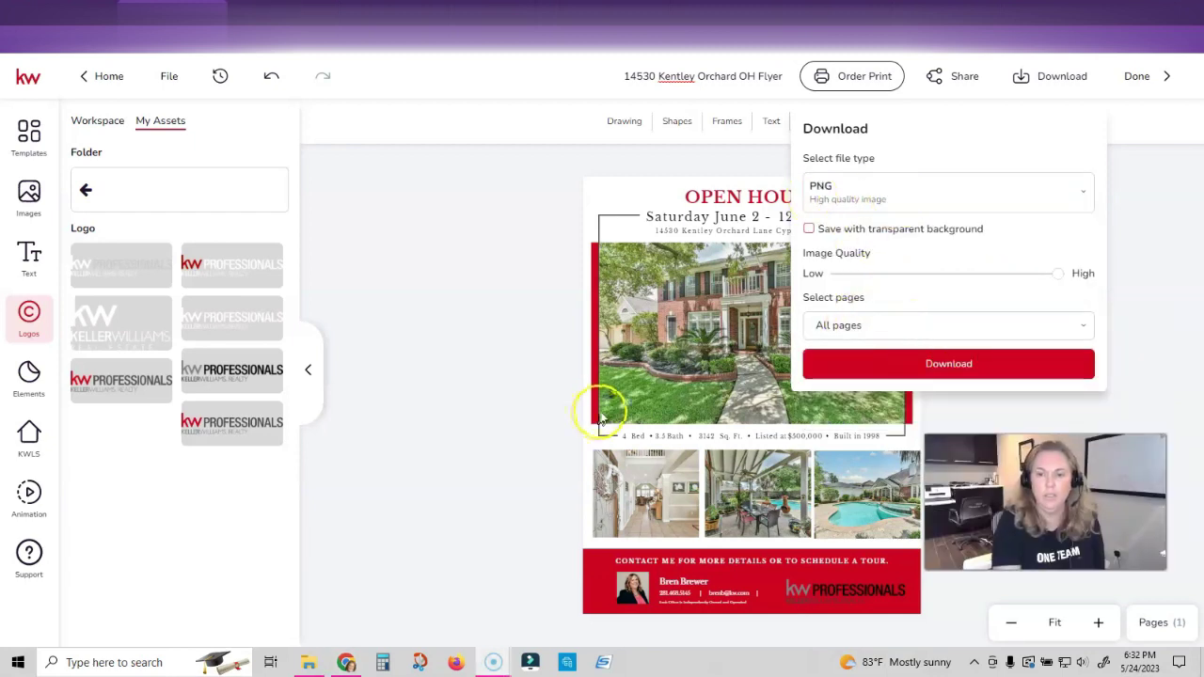
click(882, 363)
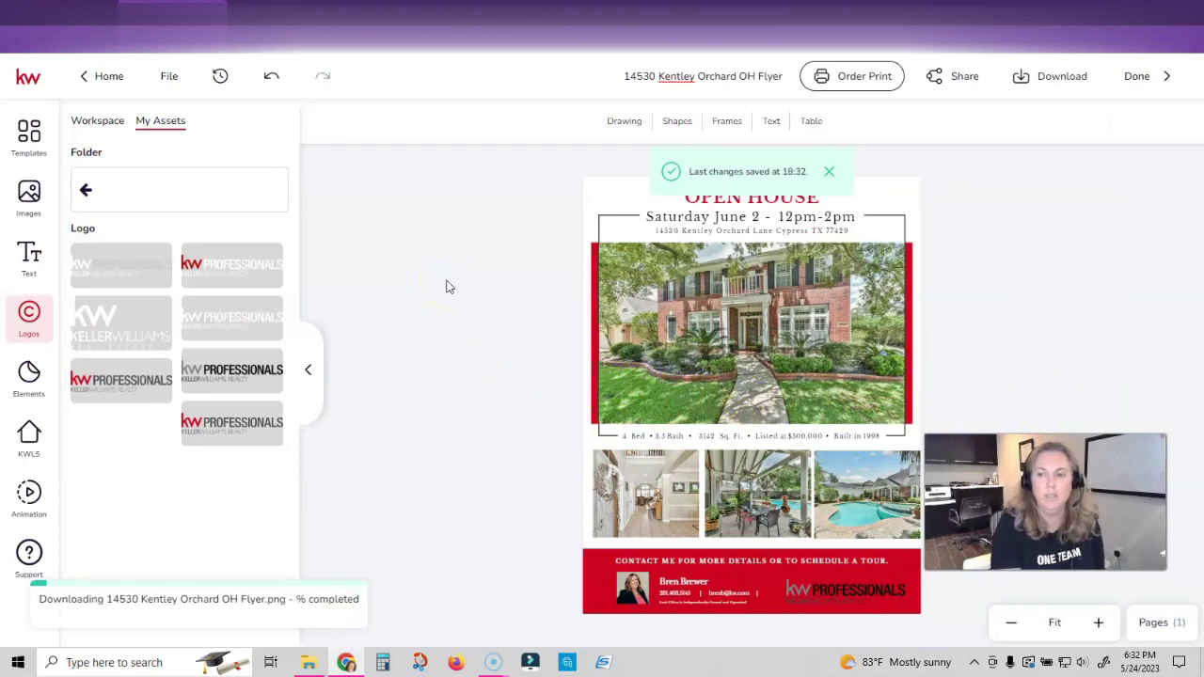
Save the flyer PNG in Desktop > Kentley Orchard with 'June 2 2023' appended to its name
click(61, 213)
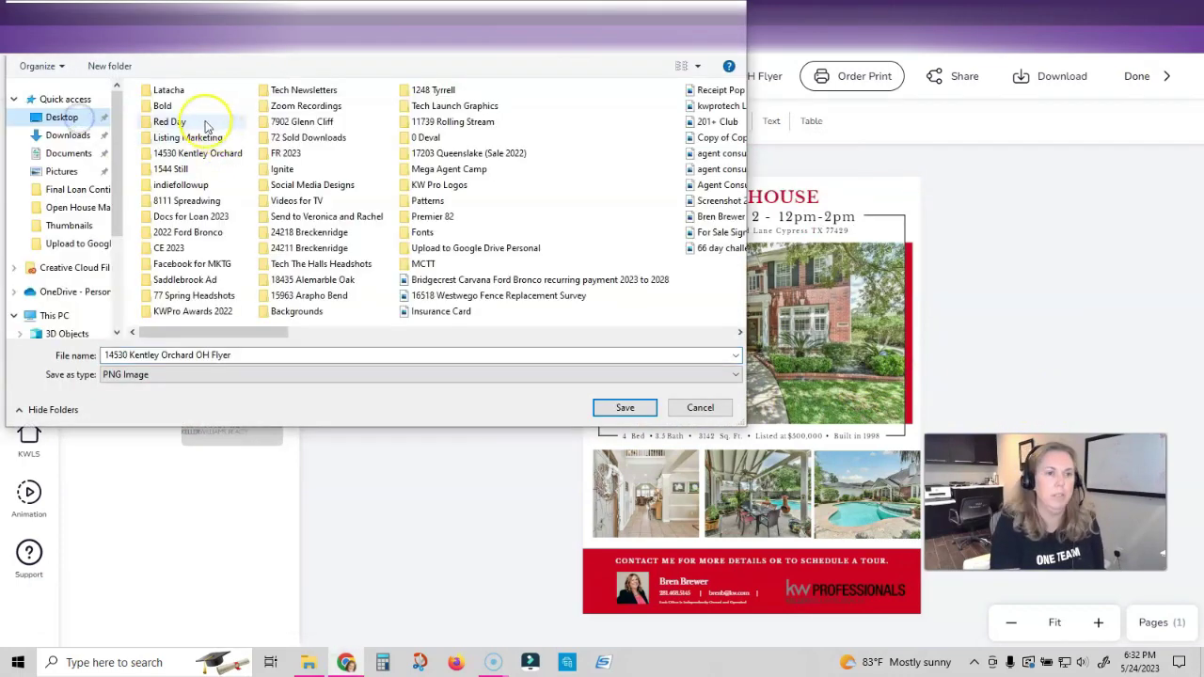
double_click(207, 121)
key(End)
text(June 2 2023)
key(Return)
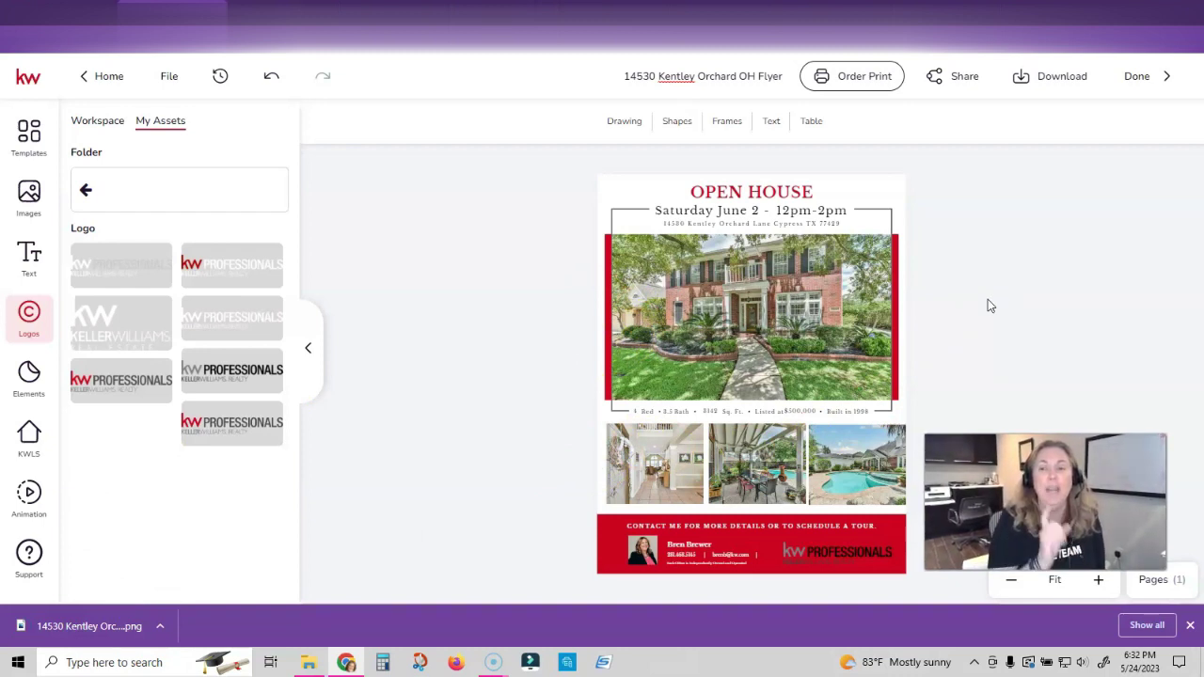
click(983, 306)
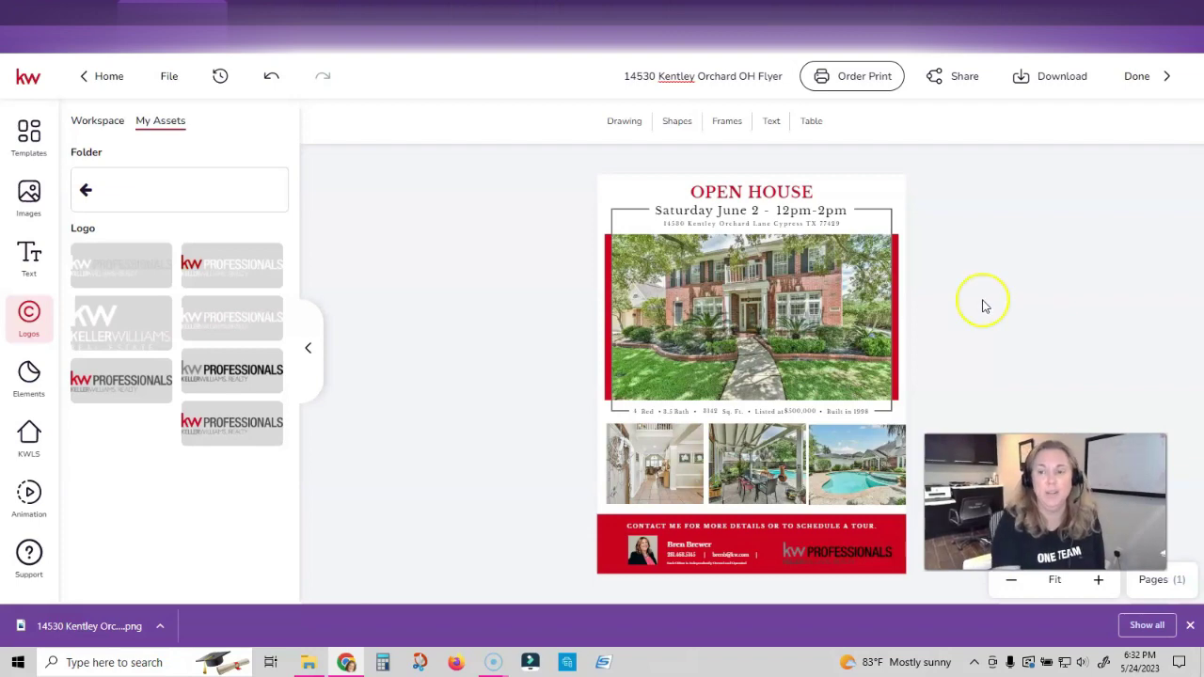